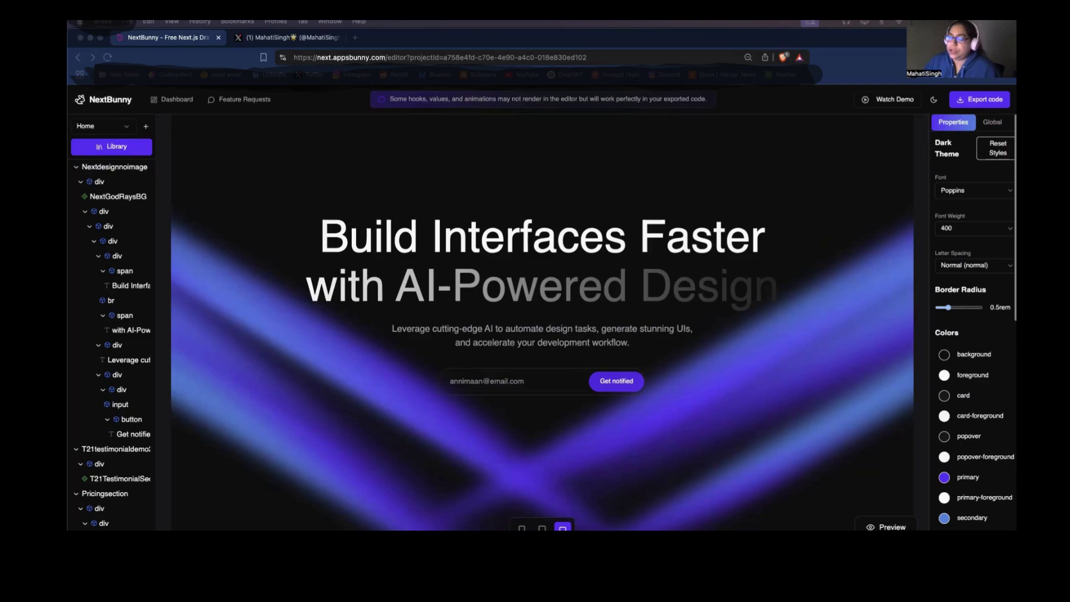
# Review the landing page from the hero section to the footer and back to the hero
pyautogui.scroll(-15, 702, 306)
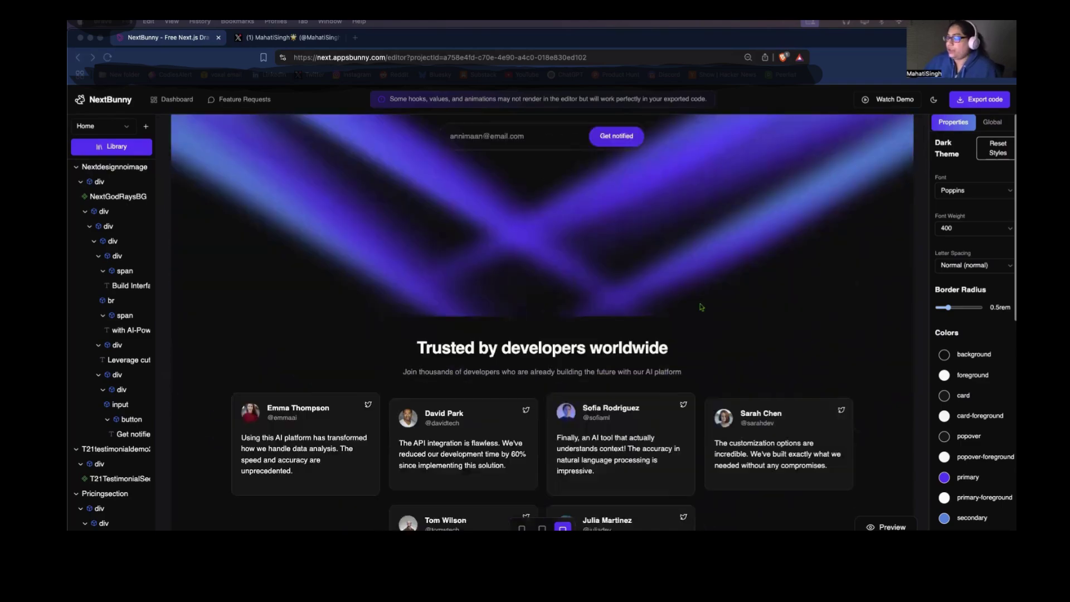
pyautogui.scroll(-5, 726, 304)
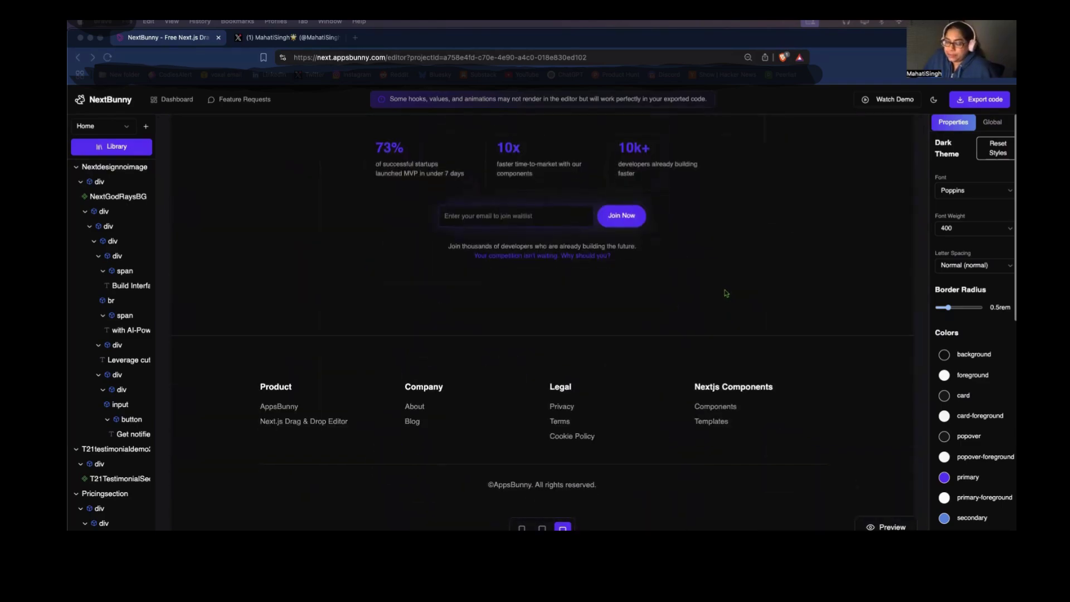
pyautogui.scroll(20, 724, 294)
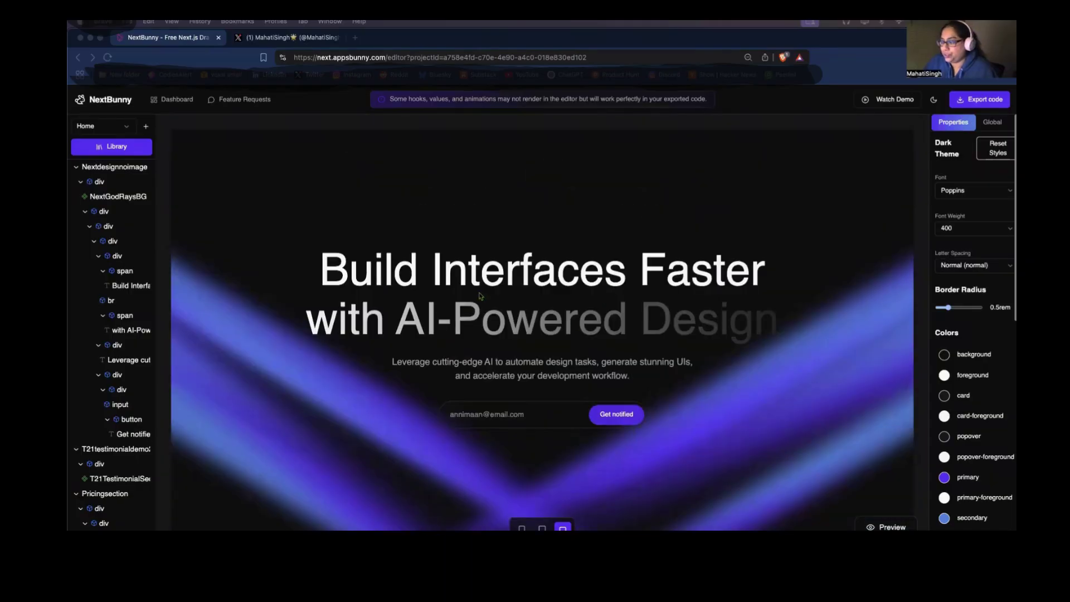
pyautogui.scroll(-1, 755, 372)
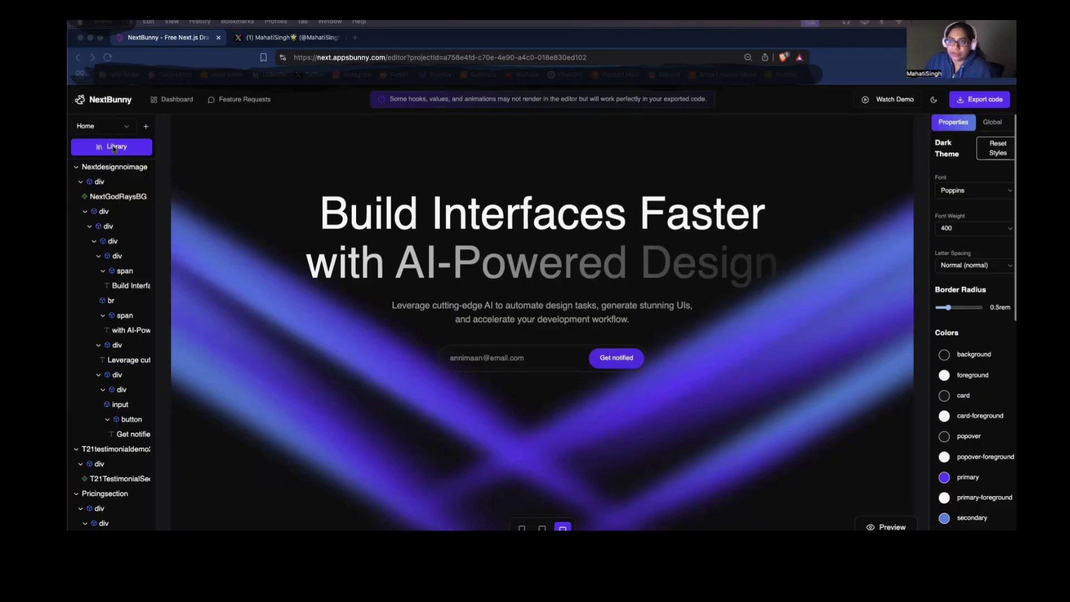
pyautogui.scroll(-2, 825, 430)
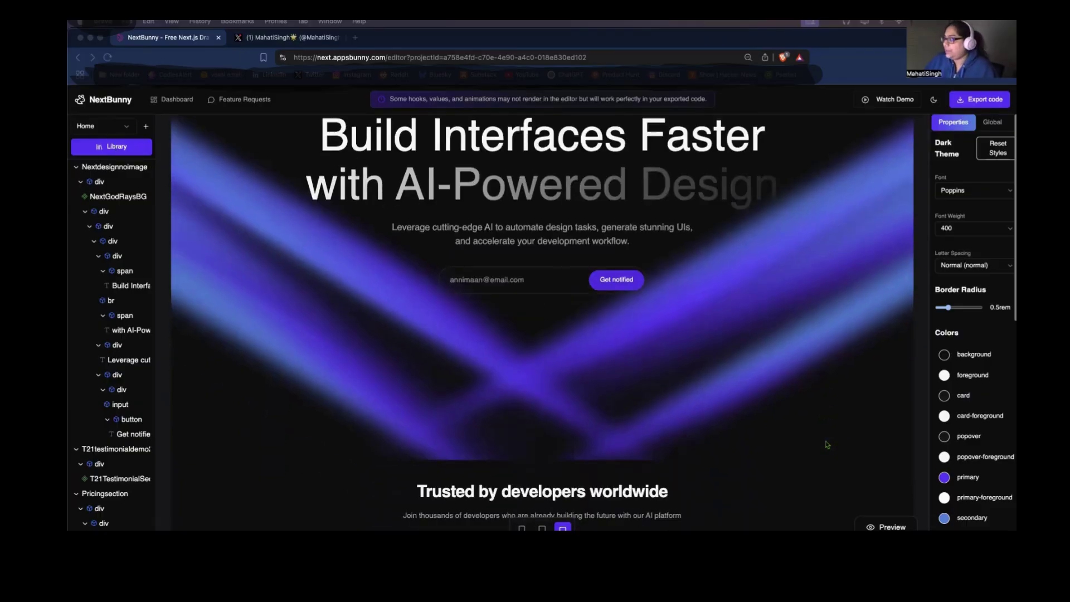
pyautogui.scroll(3, 826, 399)
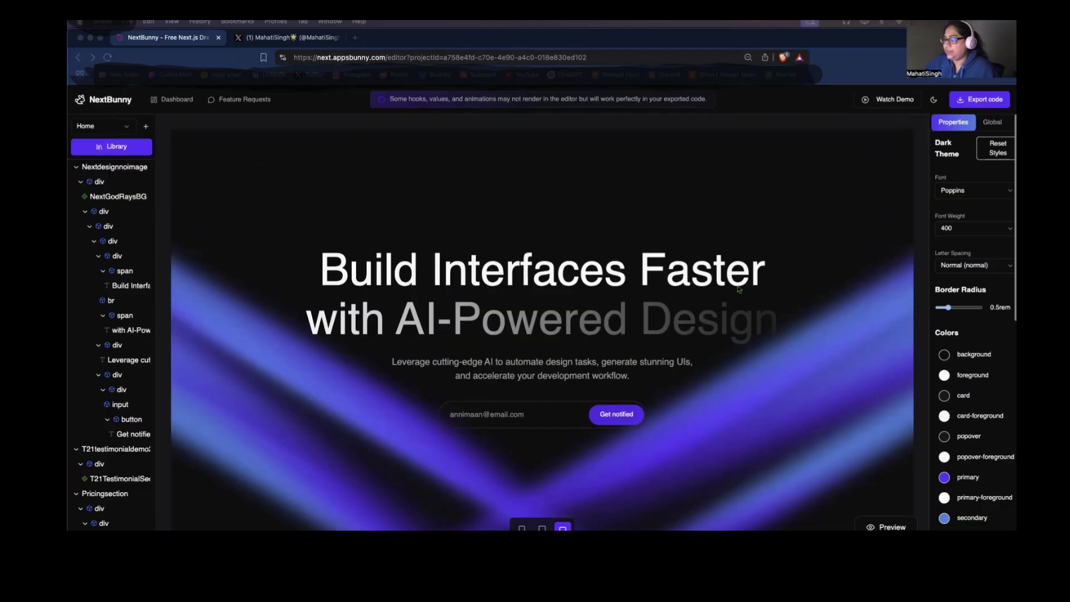
# Preview the fonts available for the dark theme on the hero section, keeping Poppins selected
pyautogui.click(969, 192)
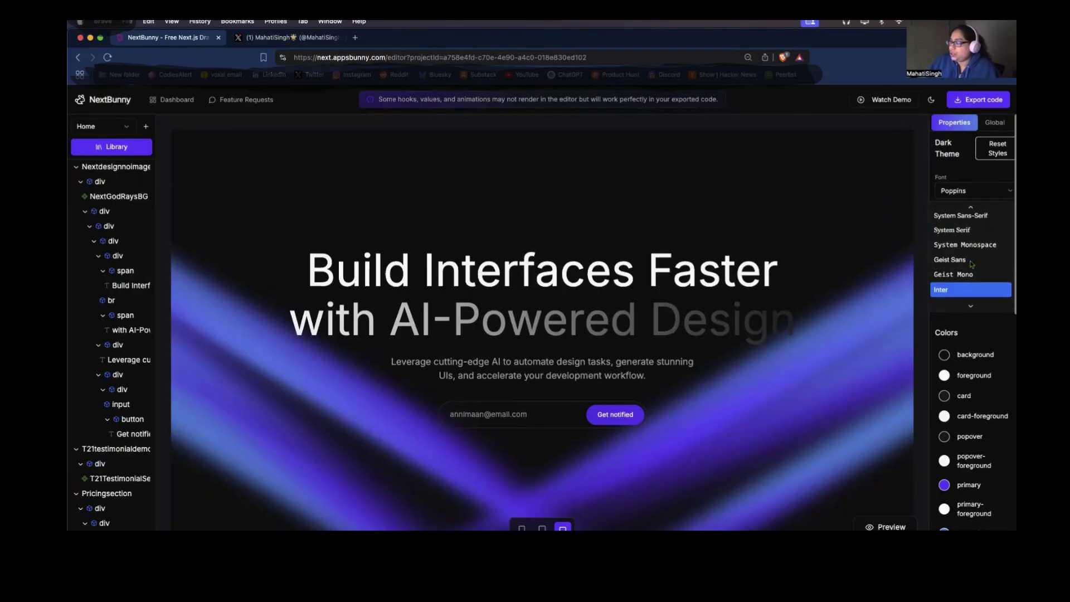
pyautogui.scroll(-1, 969, 224)
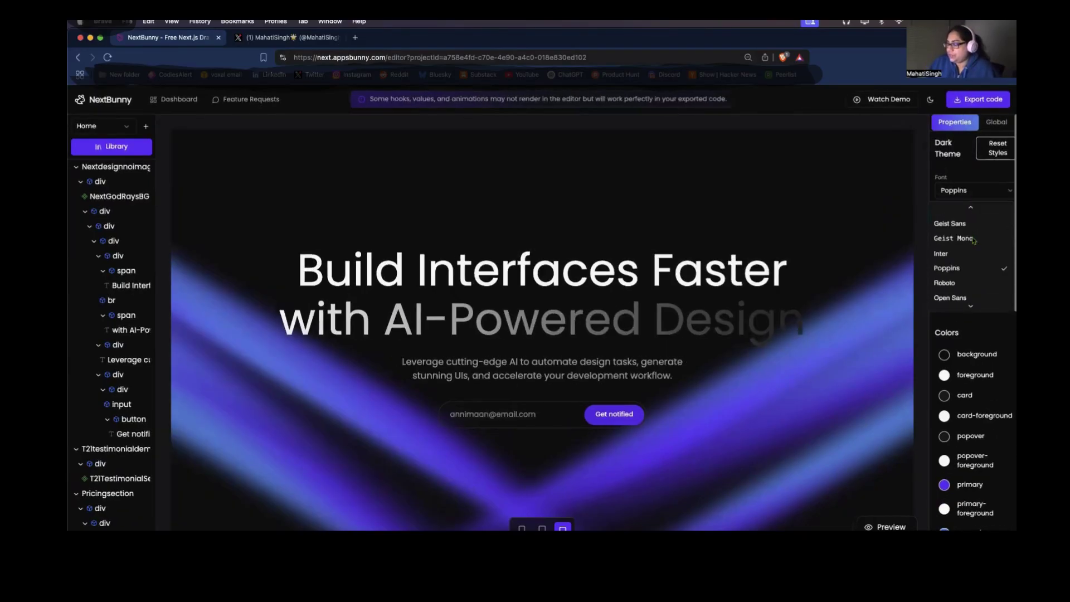
pyautogui.scroll(-3, 970, 234)
pyautogui.scroll(-3, 972, 242)
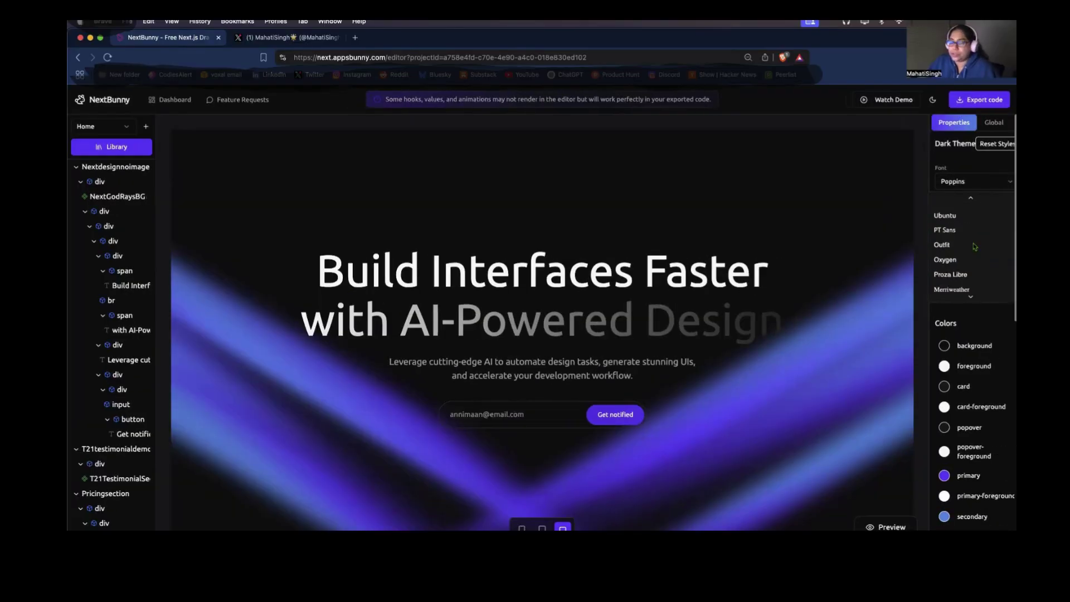
pyautogui.scroll(7, 965, 230)
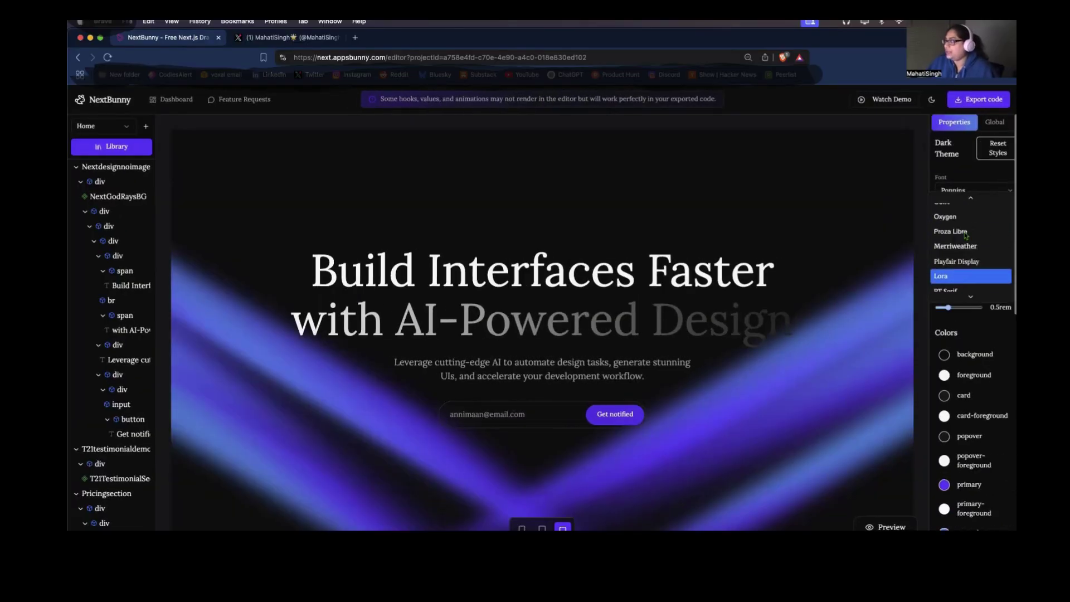
pyautogui.scroll(-3, 961, 223)
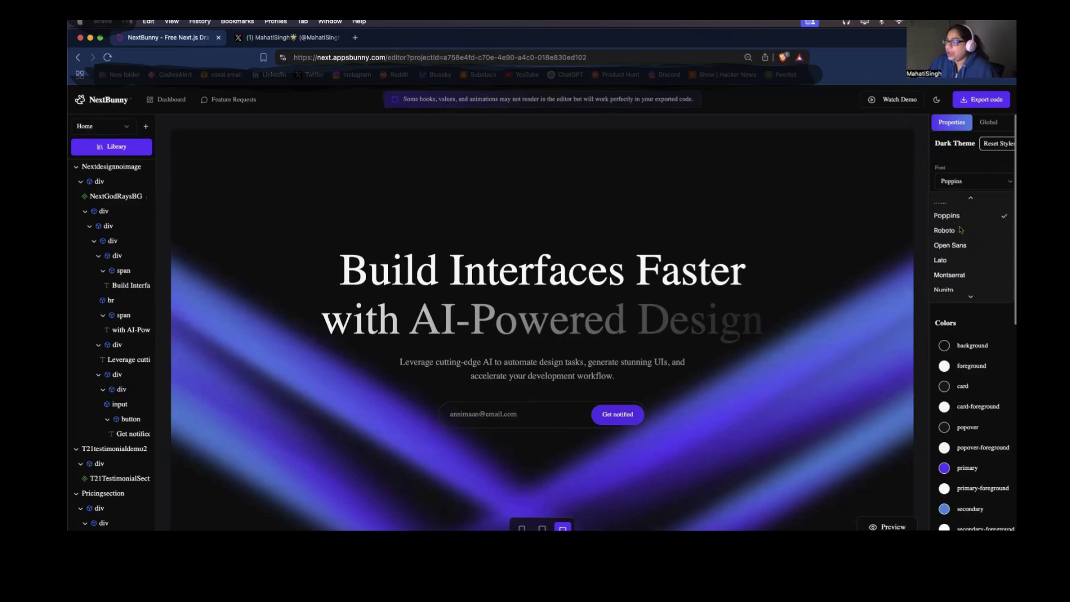
pyautogui.scroll(-2, 964, 234)
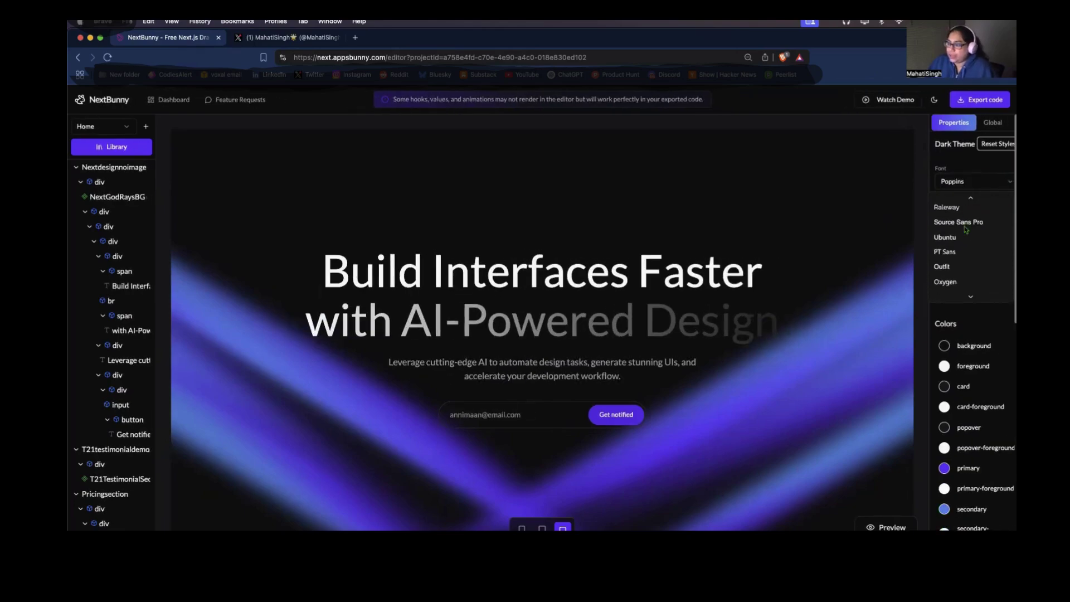
pyautogui.scroll(3, 958, 237)
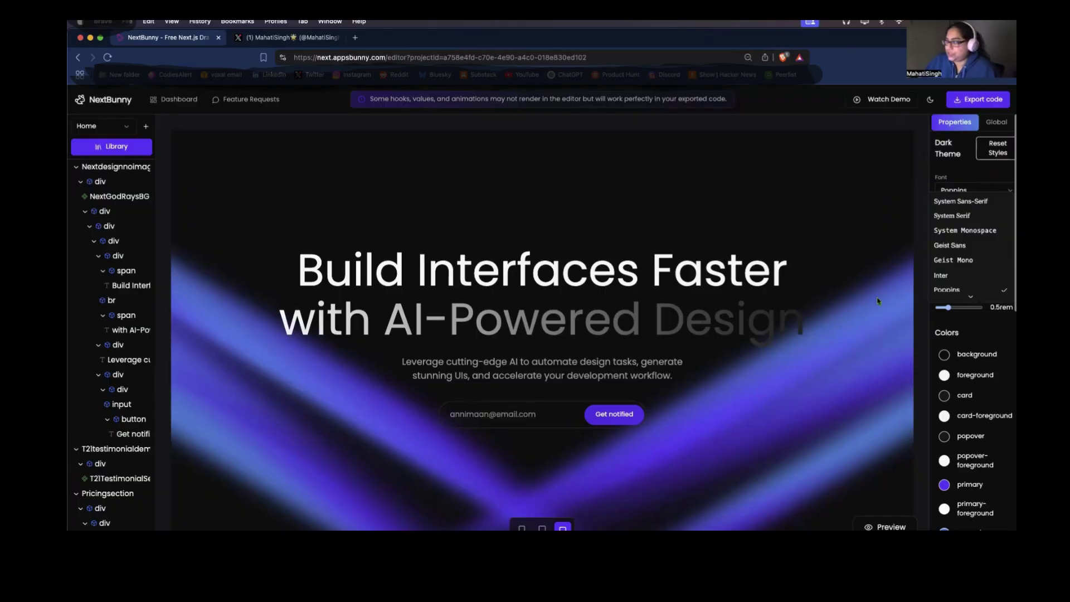
pyautogui.click(784, 426)
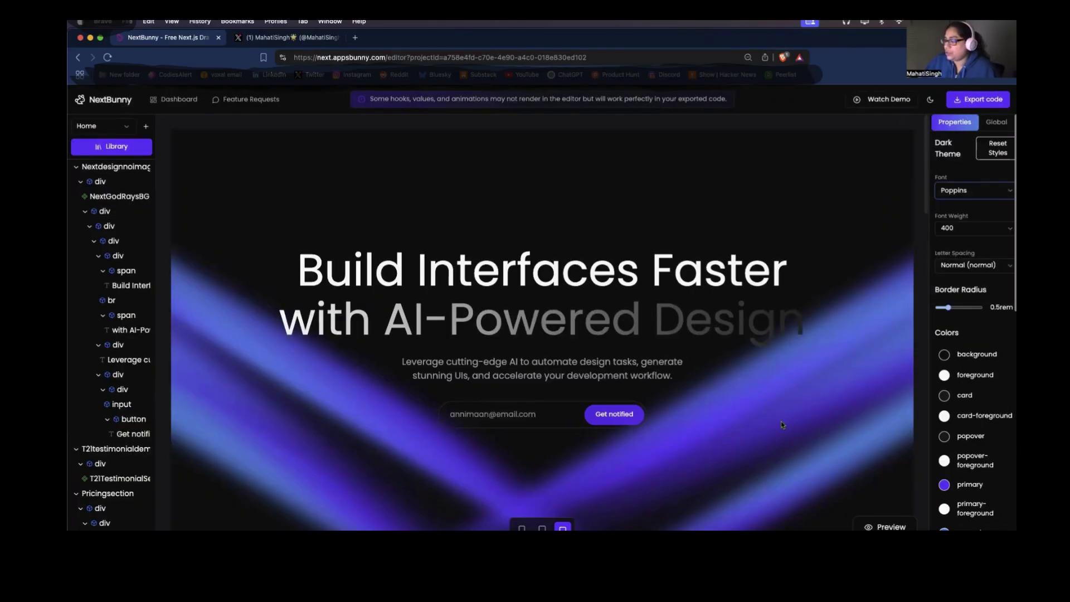
# Select the outermost div of the hero section and check which backgrounds can be applied to it
pyautogui.click(796, 448)
pyautogui.click(790, 492)
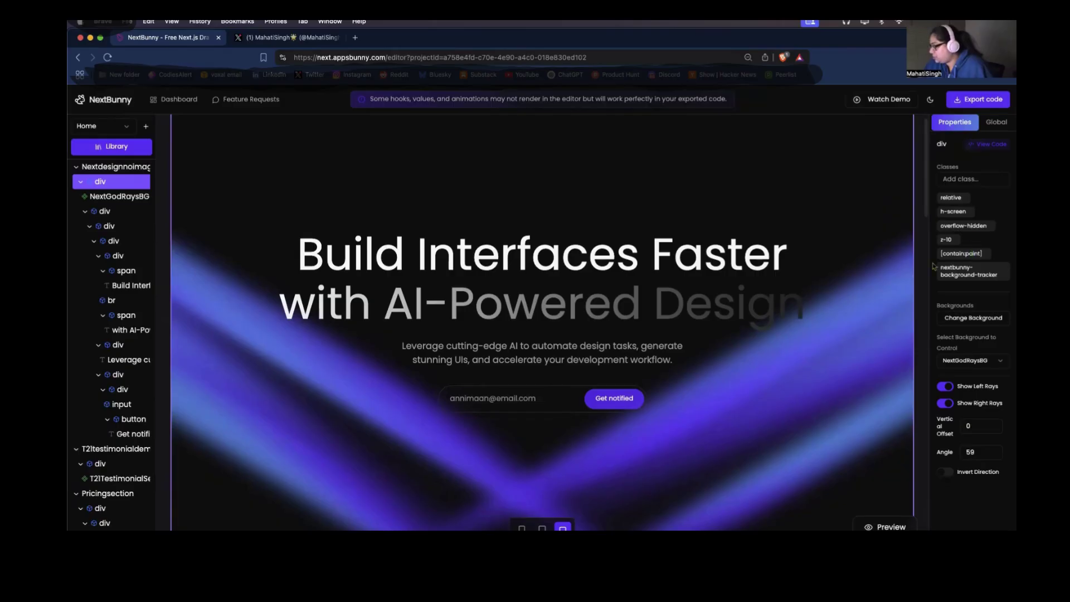
pyautogui.click(968, 321)
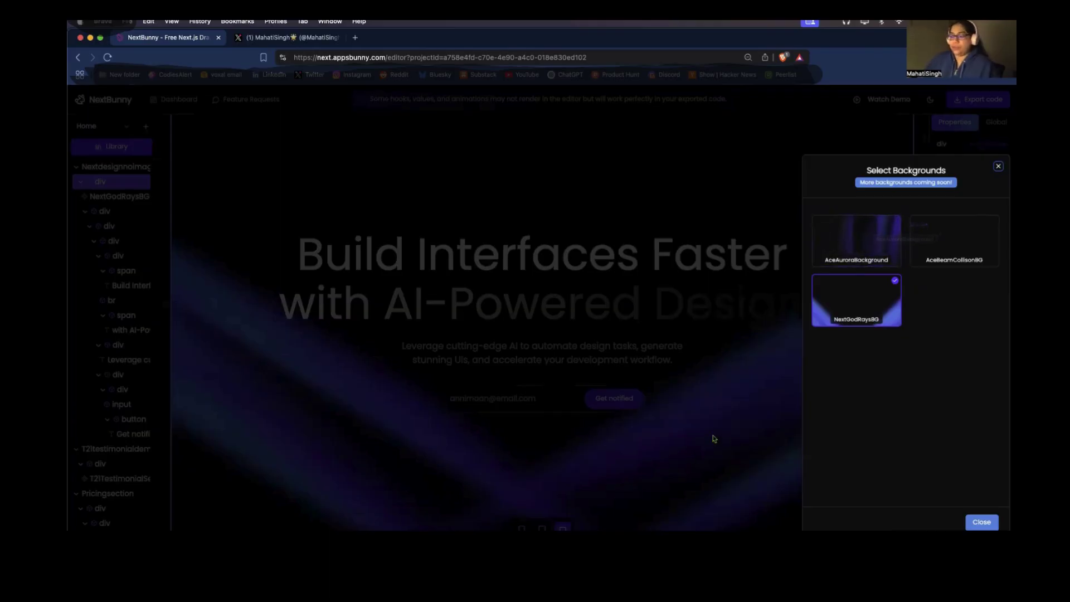
pyautogui.click(998, 165)
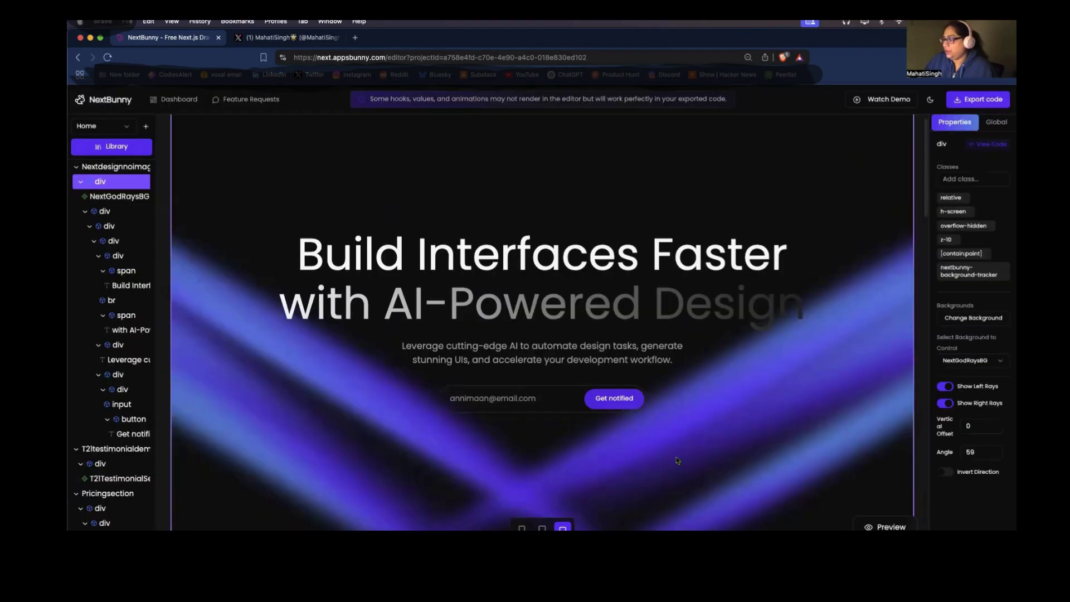
# Add AceAuroraBackground to the hero section's outermost div alongside NextGodRaysBG
pyautogui.click(972, 319)
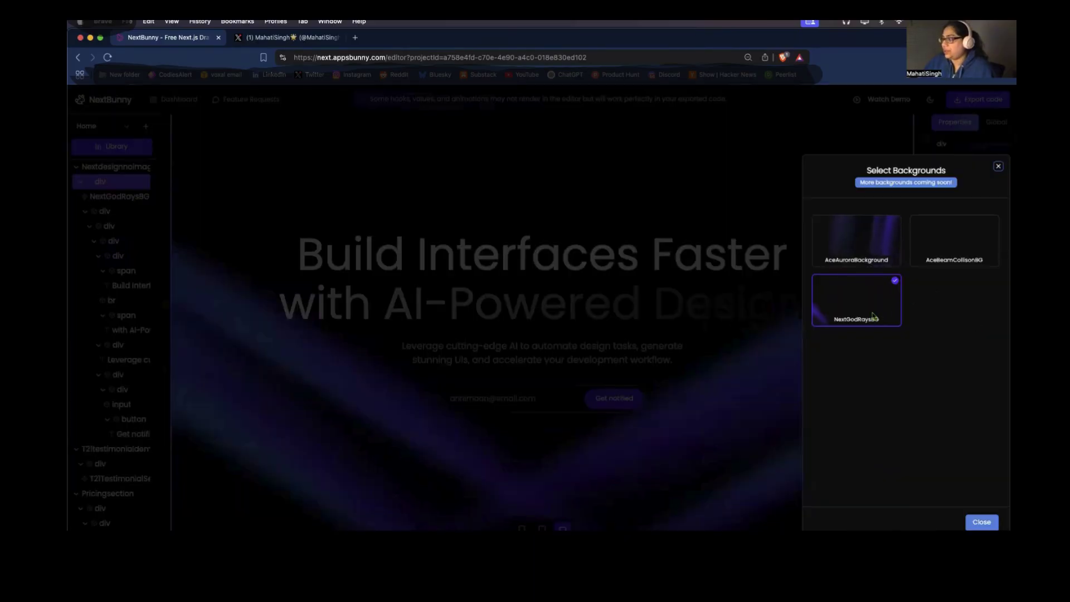
pyautogui.click(850, 244)
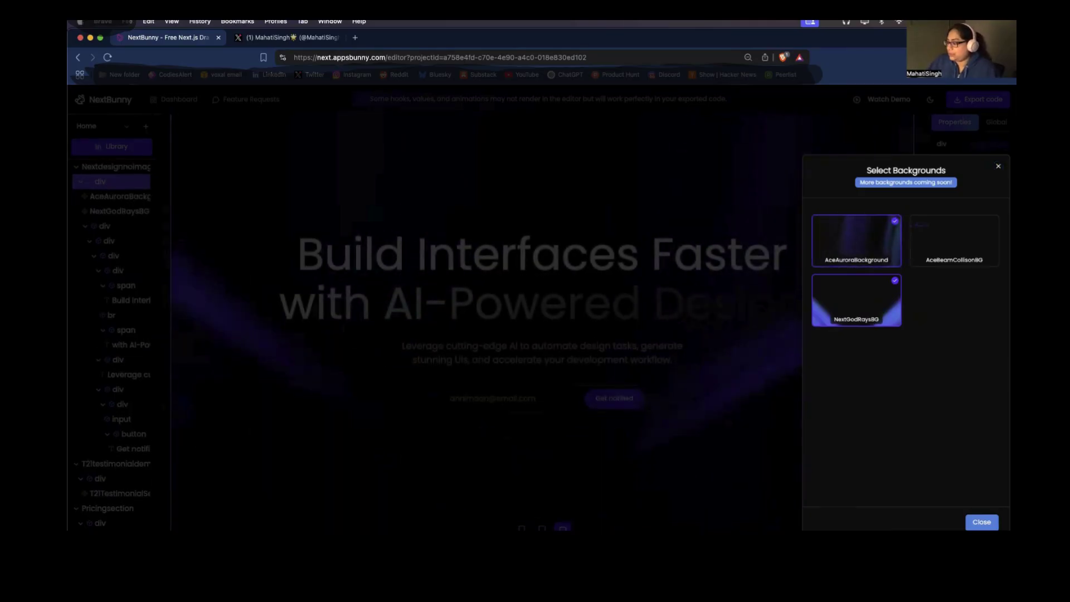
pyautogui.click(985, 523)
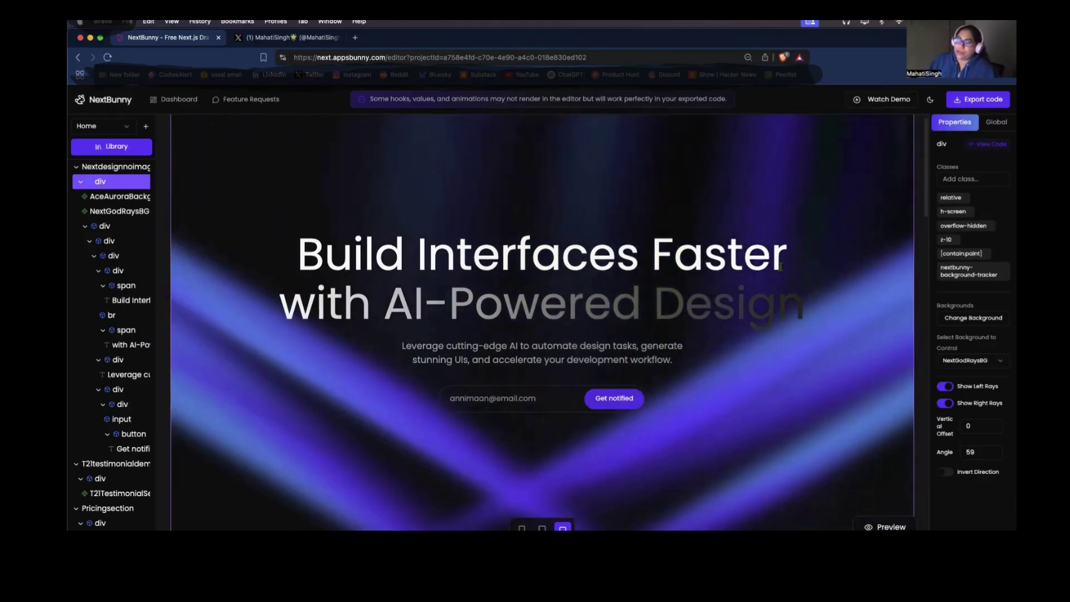
# Examine the dark theme's global settings, including the typography, border radius and colour swatches
pyautogui.click(996, 122)
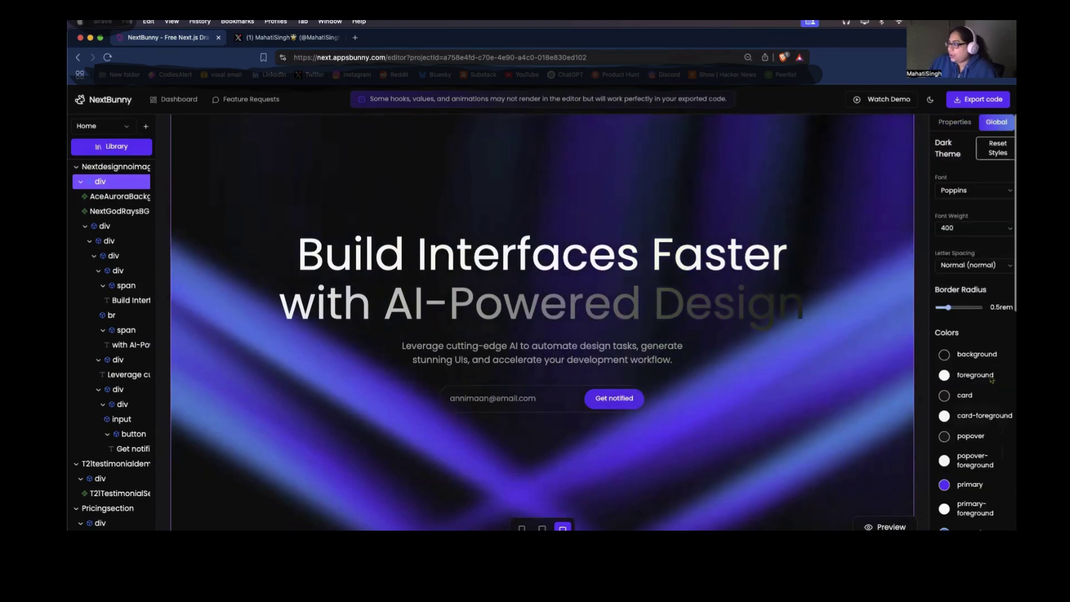
pyautogui.scroll(-3, 956, 356)
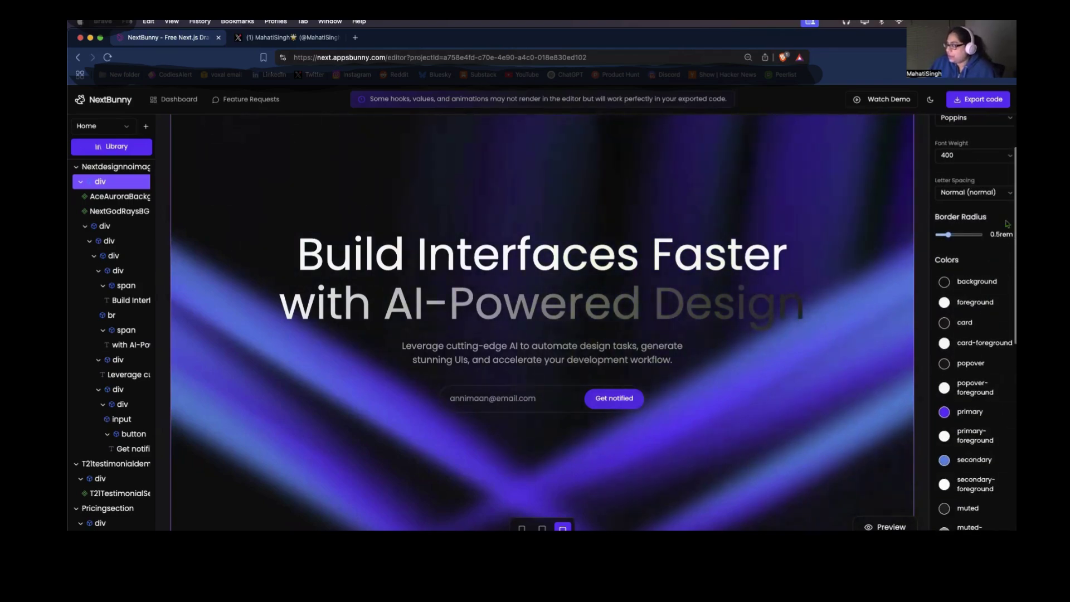
pyautogui.scroll(3, 997, 167)
pyautogui.scroll(-5, 1004, 143)
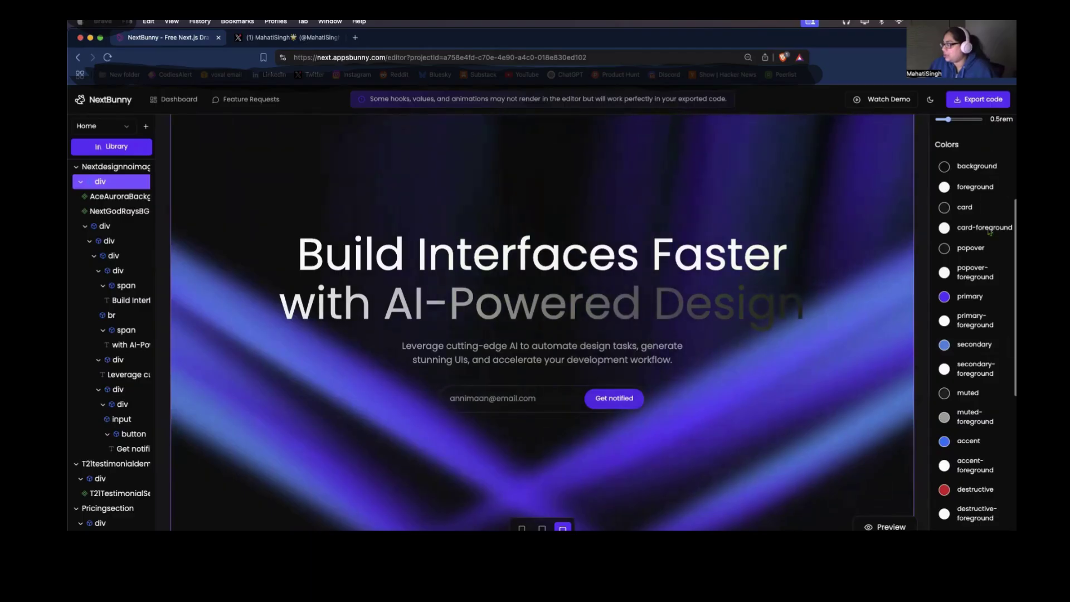
pyautogui.scroll(5, 1003, 168)
pyautogui.scroll(-5, 997, 362)
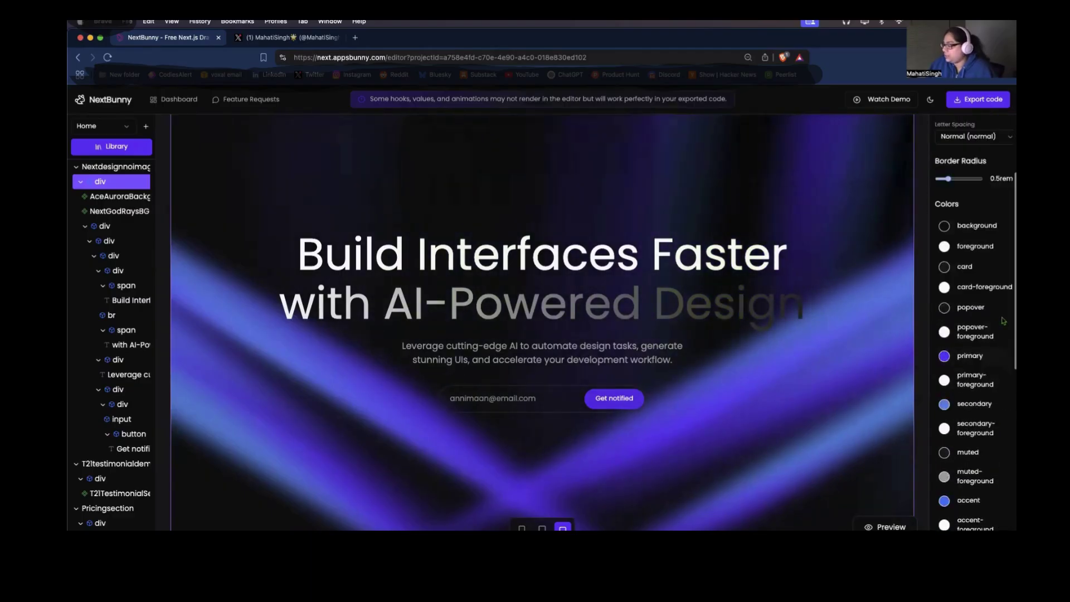
pyautogui.scroll(3, 967, 334)
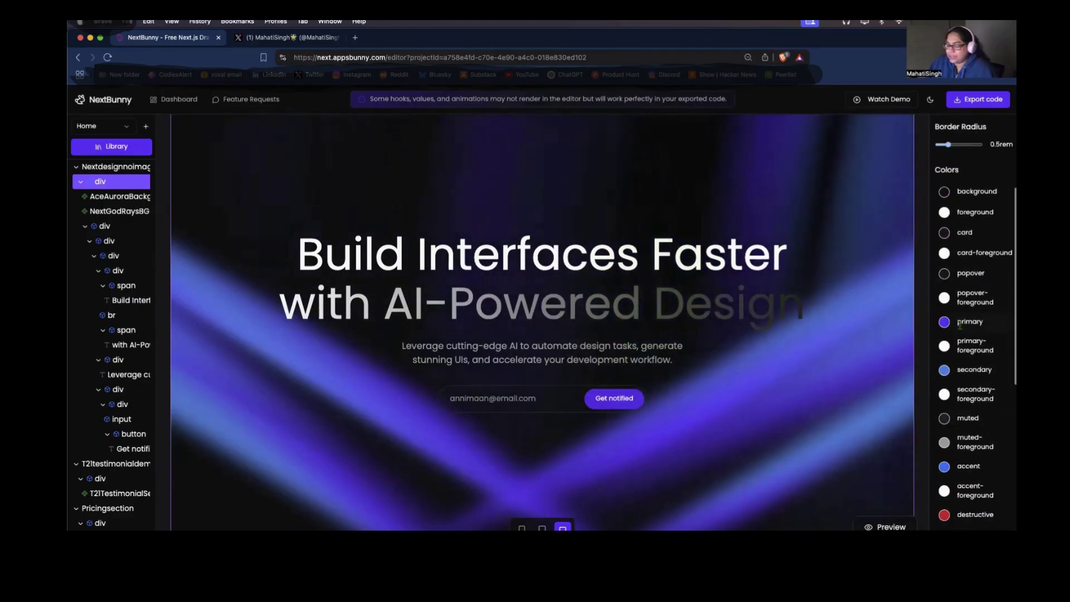
pyautogui.scroll(1, 968, 184)
pyautogui.scroll(3, 969, 168)
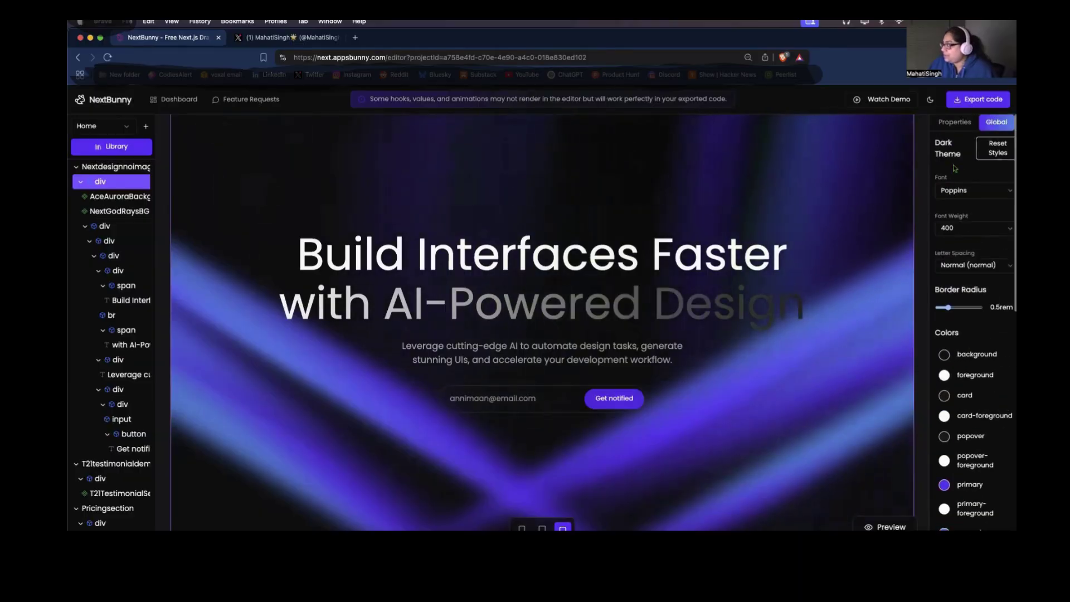
# Remove AceAuroraBackground from the hero section's backgrounds, leaving only NextGodRaysBG
pyautogui.click(952, 122)
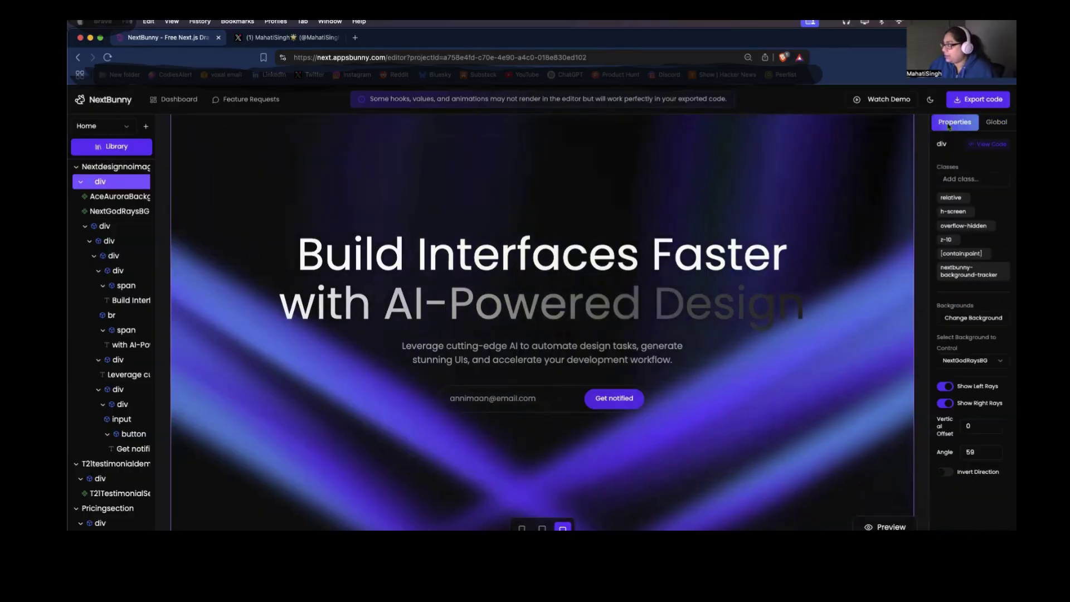
pyautogui.click(973, 318)
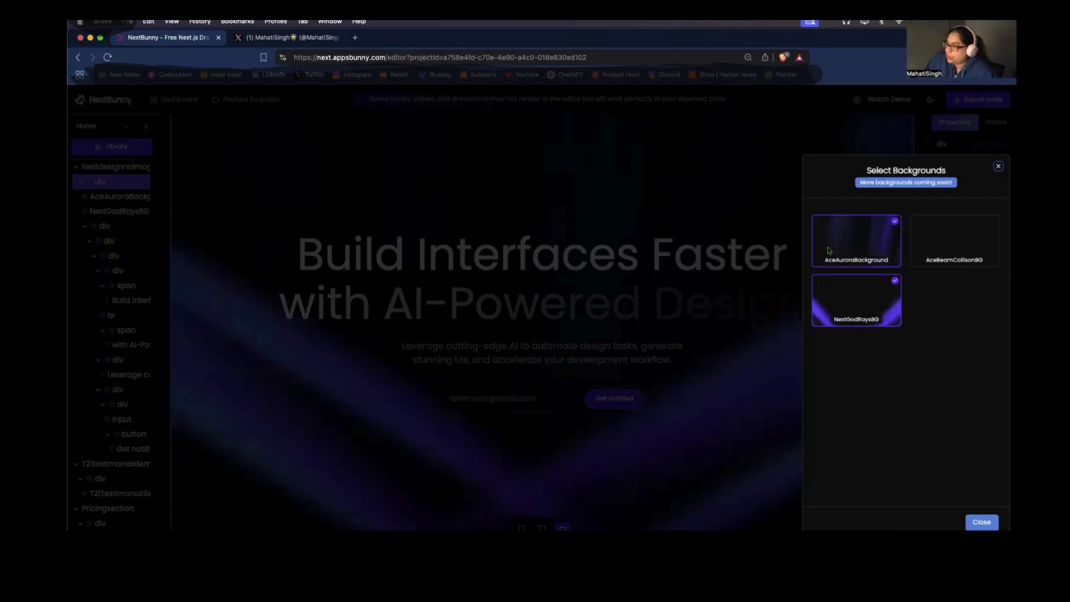
pyautogui.click(833, 254)
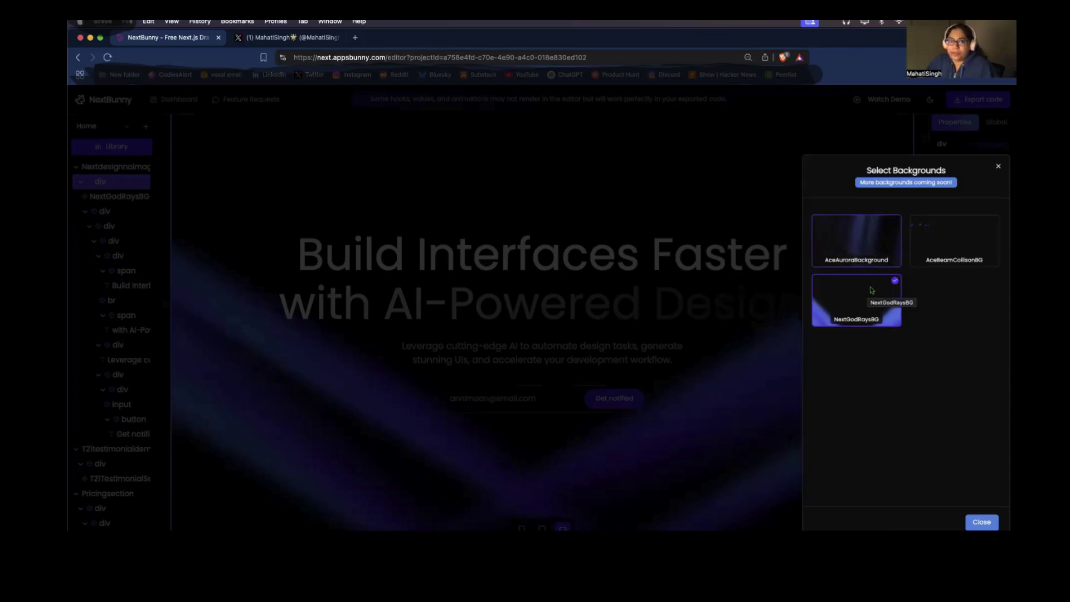
pyautogui.click(982, 522)
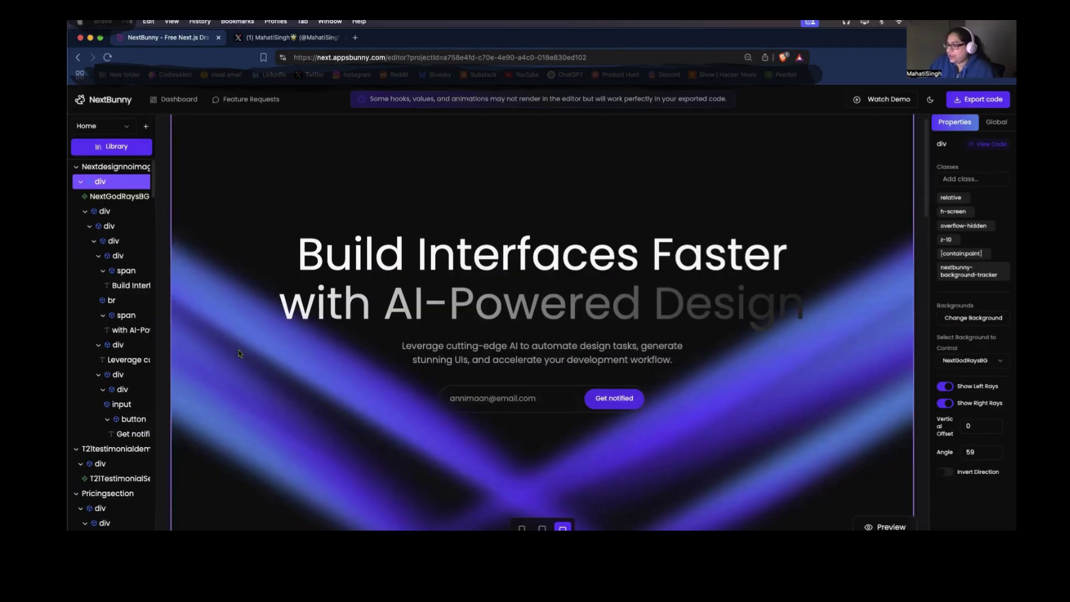
# Invert the direction of the hero's NextGodRaysBG rays and set their angle to 67
pyautogui.click(946, 473)
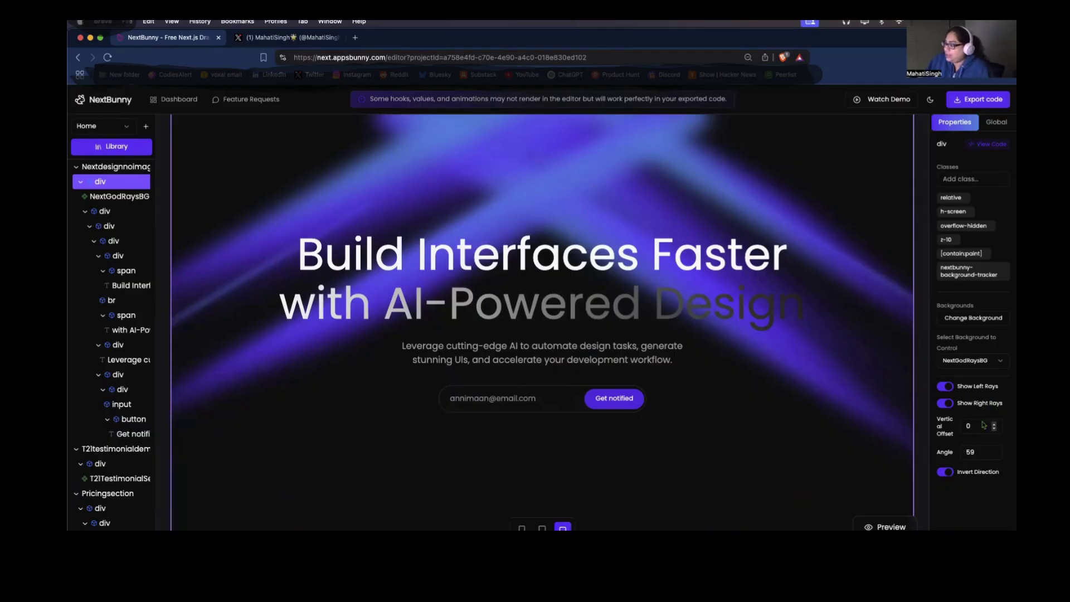
pyautogui.click(997, 452)
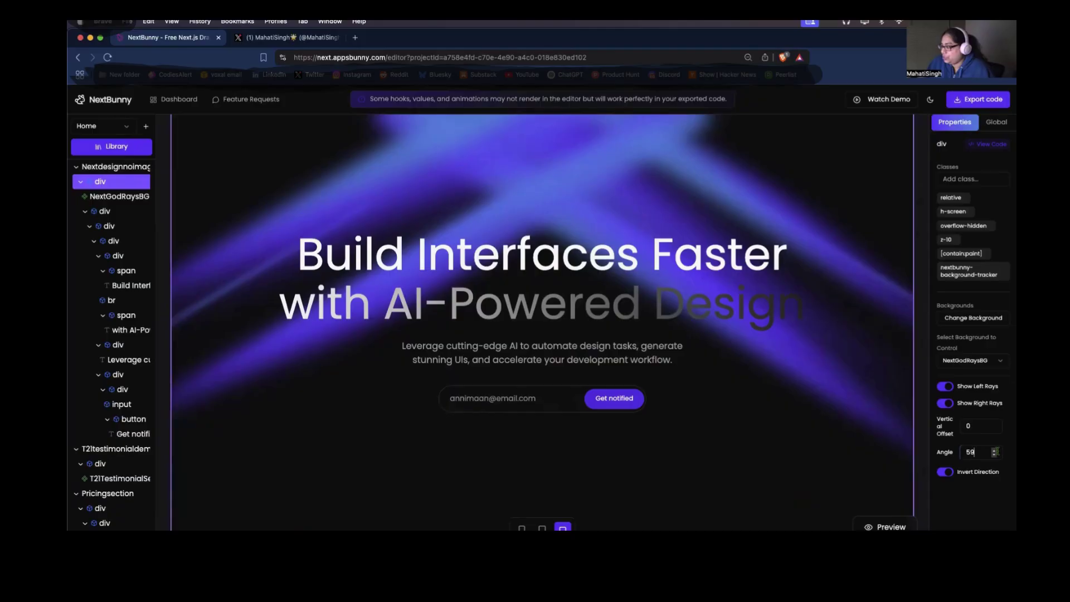
pyautogui.click(995, 451)
pyautogui.click(995, 451)
pyautogui.click(994, 451)
pyautogui.click(995, 451)
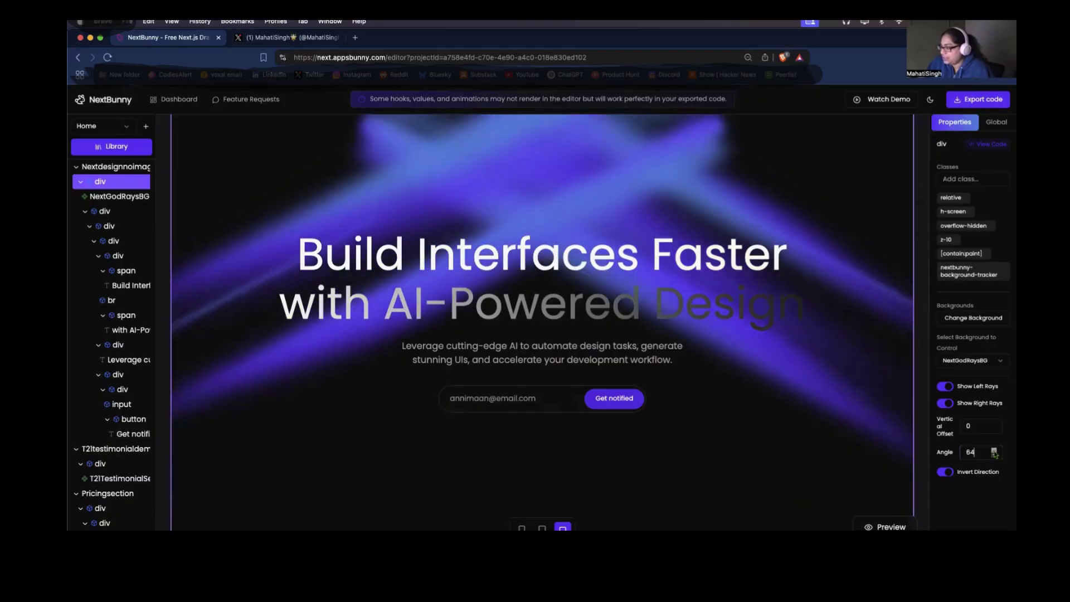
pyautogui.click(995, 452)
pyautogui.click(994, 451)
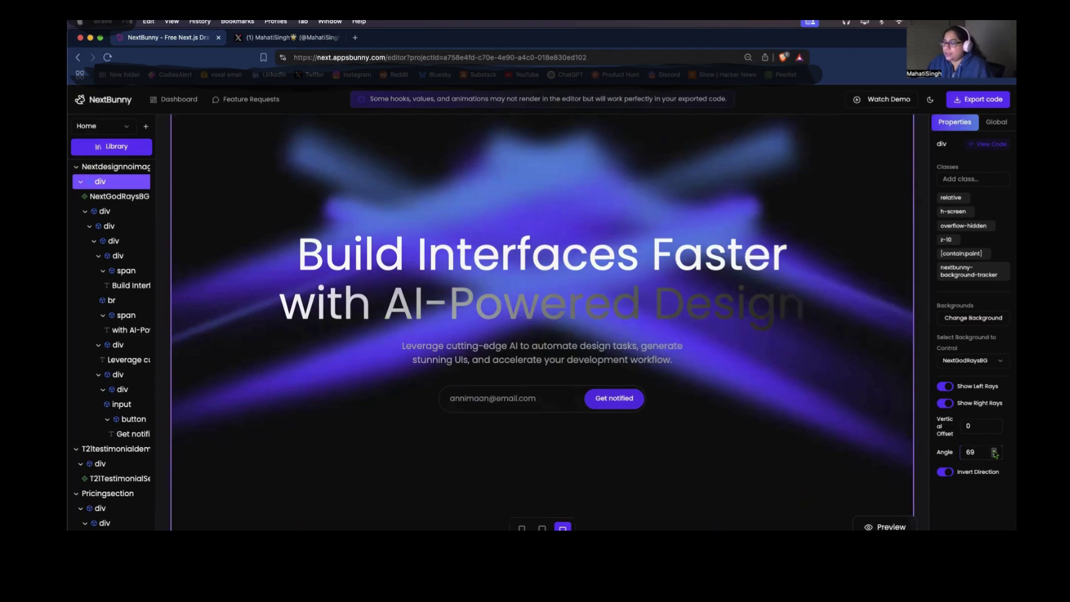
pyautogui.click(994, 454)
pyautogui.click(994, 454)
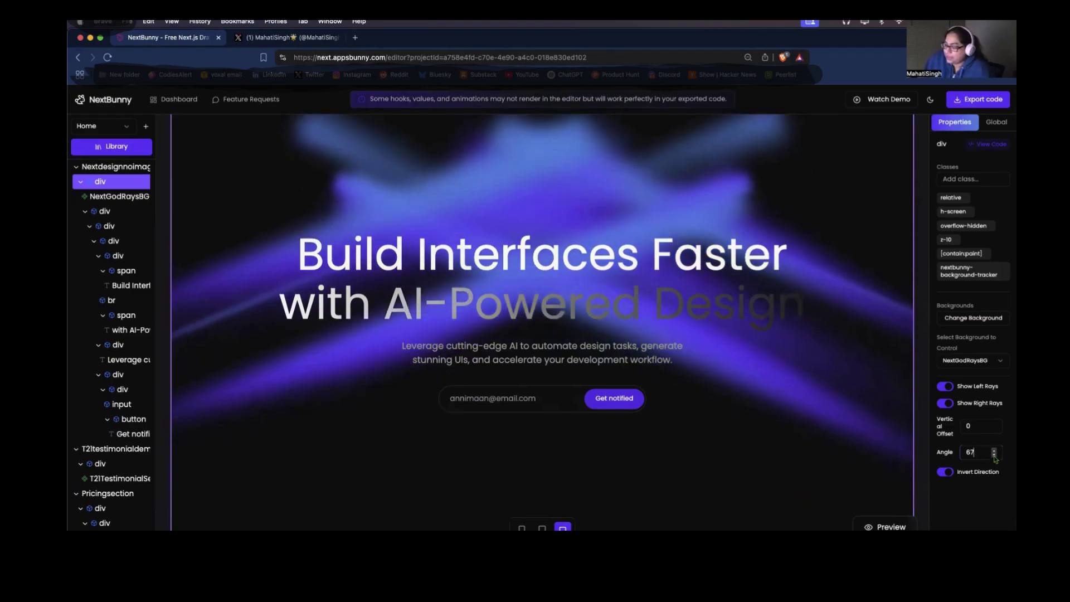
# Set the angle of the hero's NextGodRaysBG rays to 63
pyautogui.click(994, 455)
pyautogui.click(994, 455)
pyautogui.click(994, 455)
pyautogui.click(994, 455)
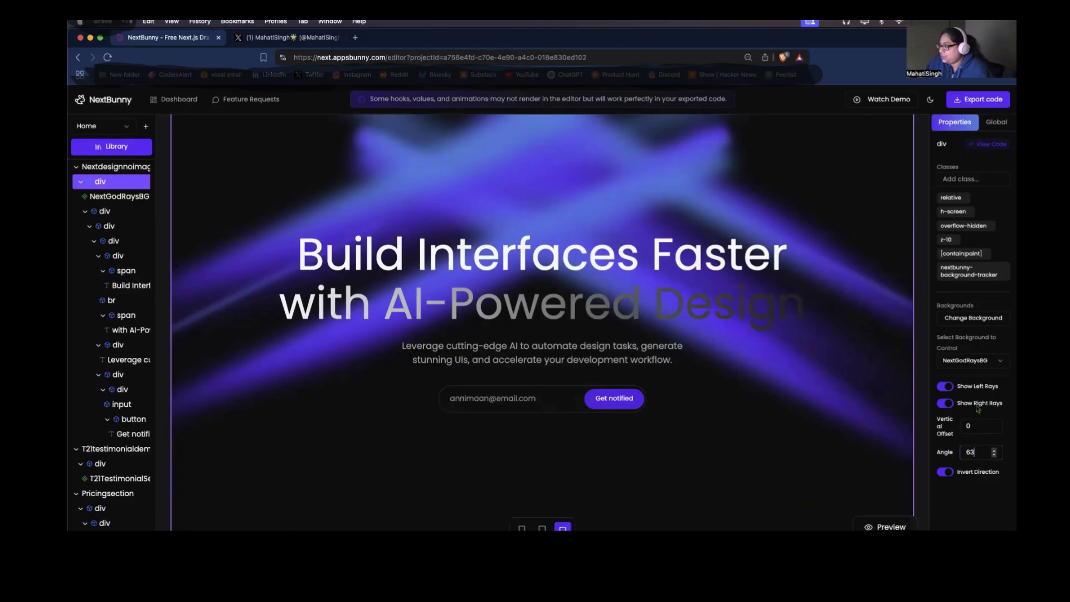
# Hide both the left and right rays of the hero's NextGodRaysBG and show them again
pyautogui.click(946, 387)
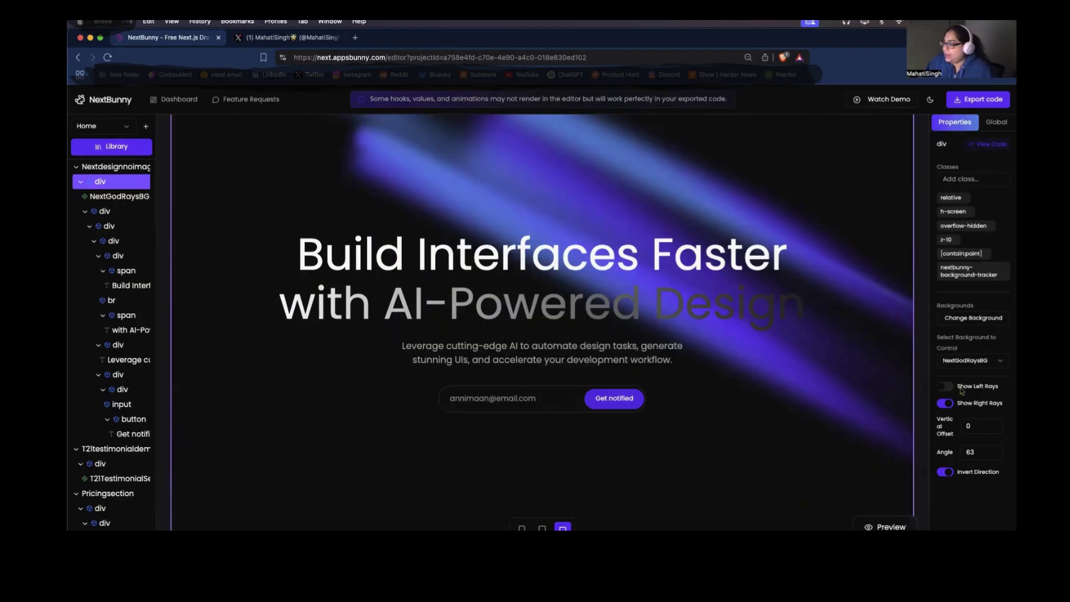
pyautogui.click(945, 405)
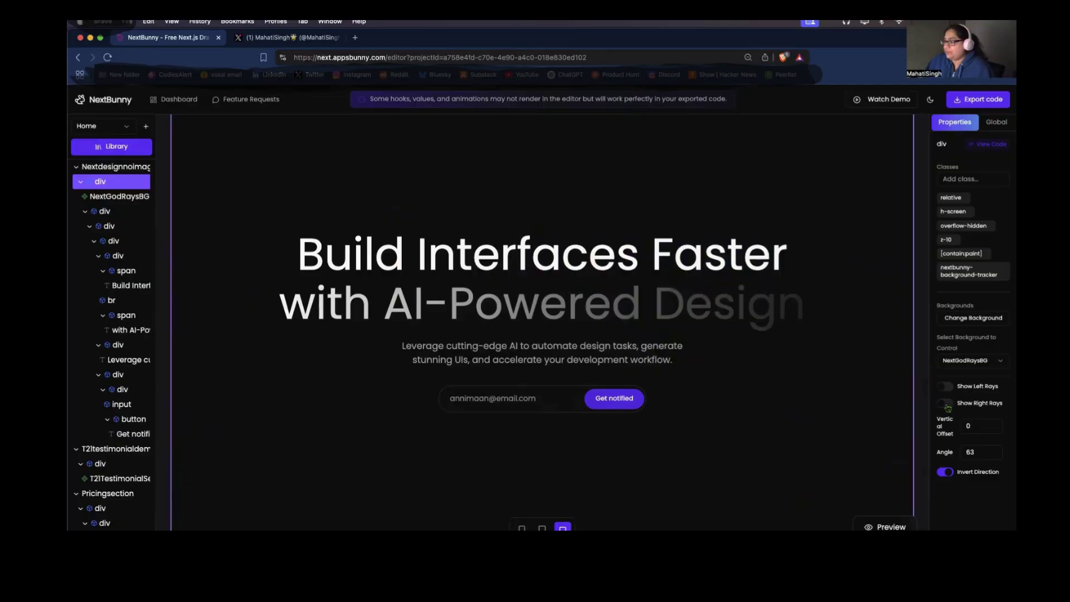
pyautogui.click(945, 403)
pyautogui.click(945, 387)
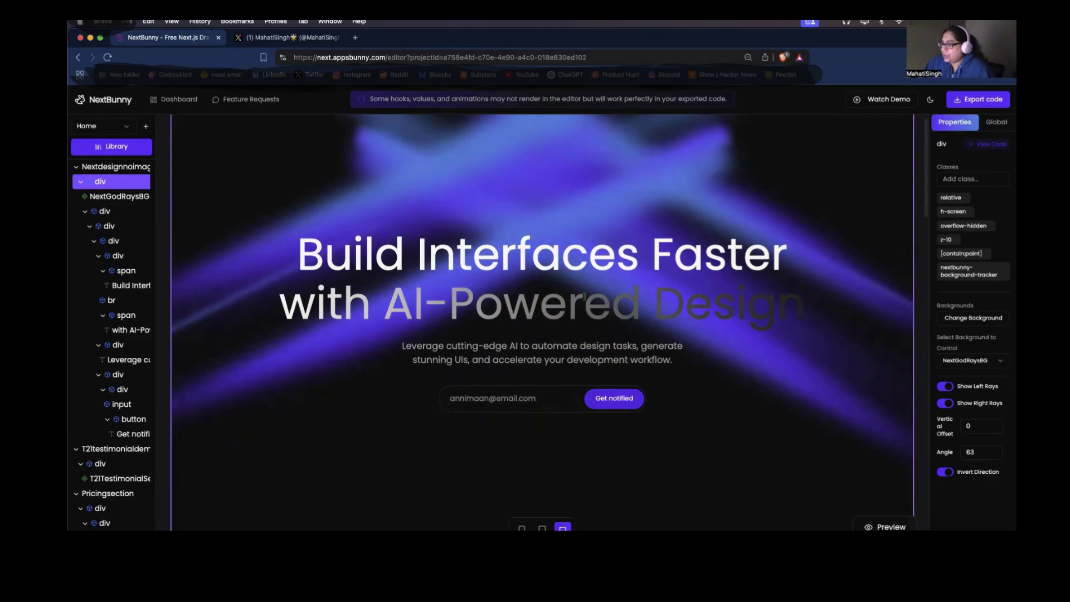
# Turn off the inverted direction of the hero's rays, check the page, and turn the inversion on again
pyautogui.click(944, 472)
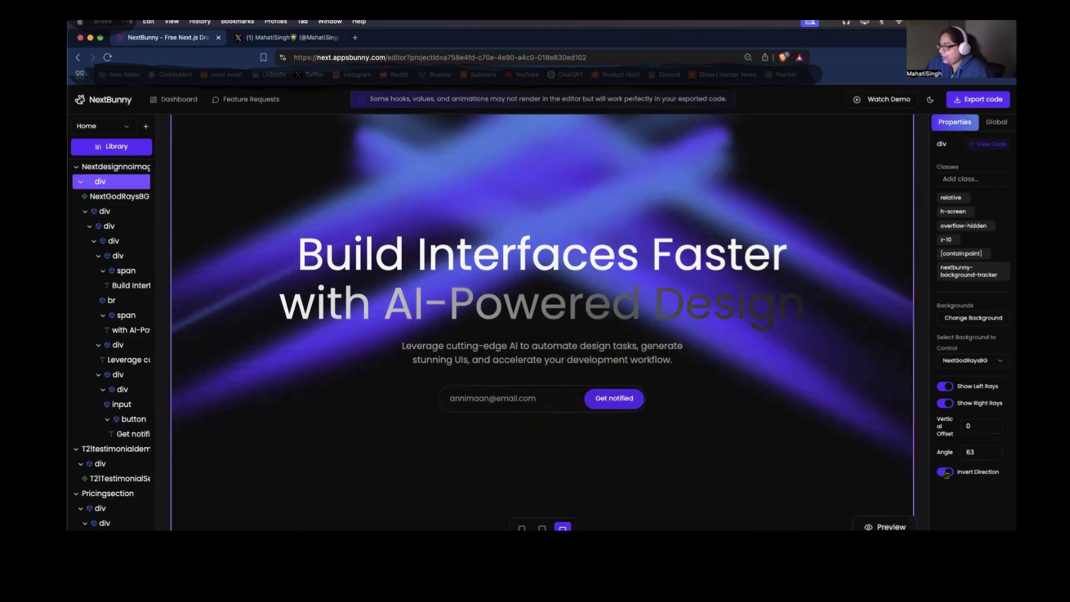
pyautogui.click(945, 472)
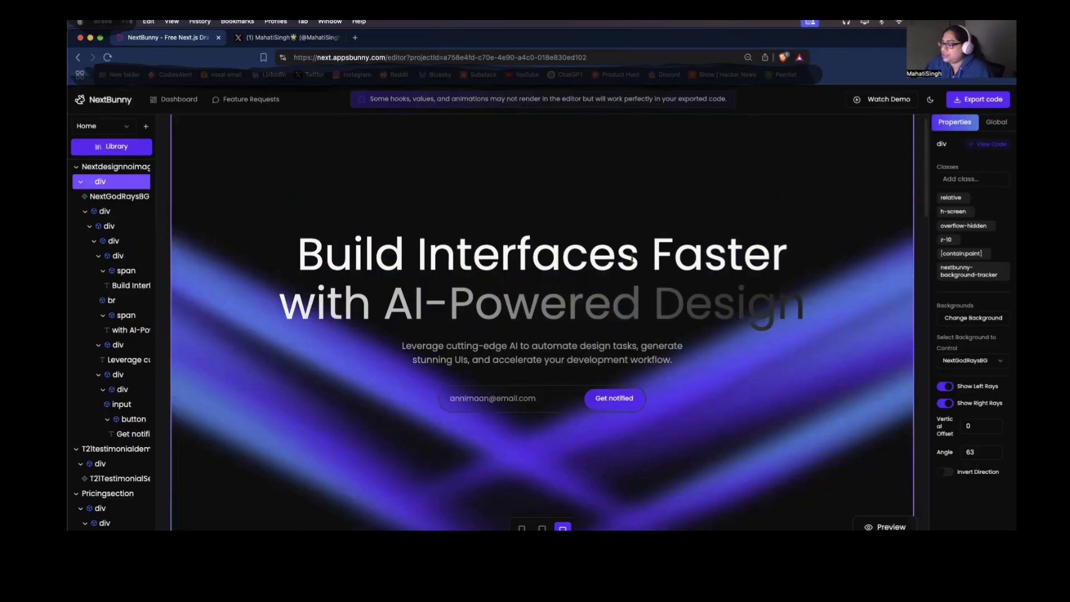
pyautogui.scroll(-5, 549, 310)
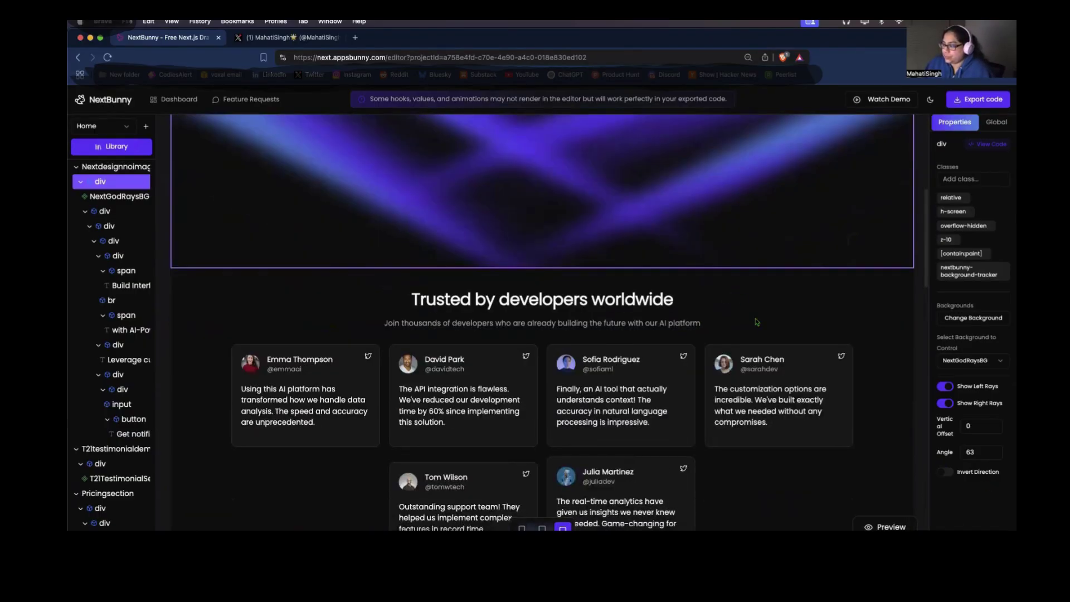
pyautogui.scroll(5, 765, 341)
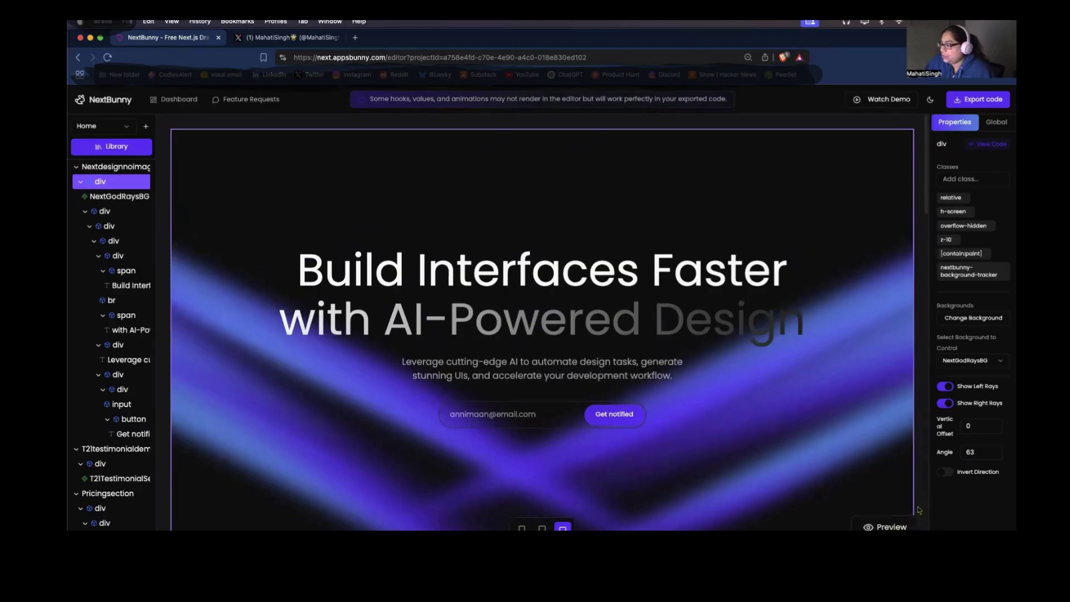
pyautogui.click(946, 473)
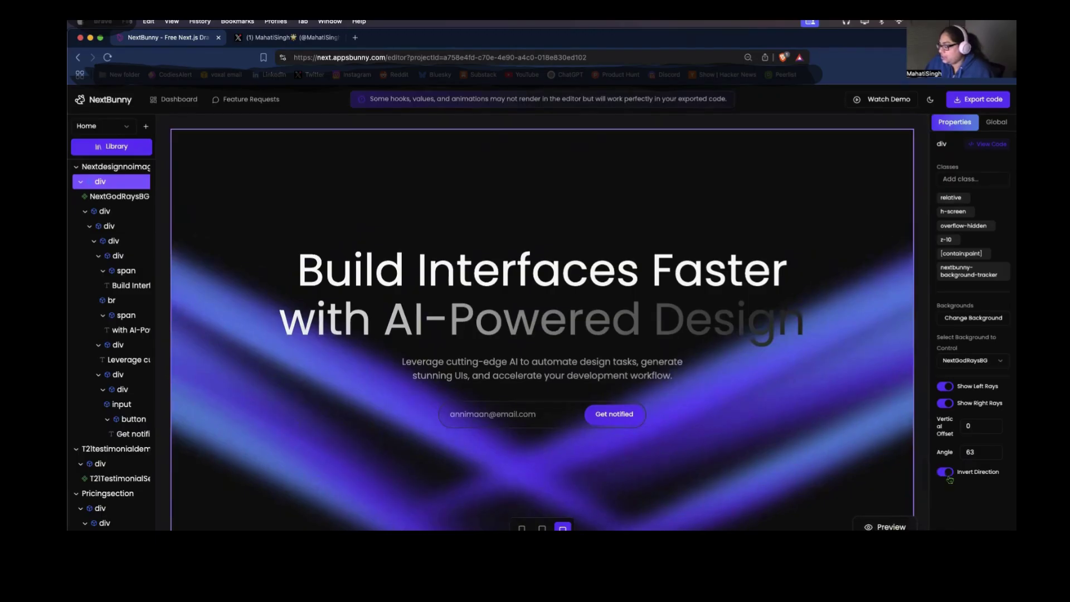
# Preview the landing page from the hero section downwards and return to editing
pyautogui.click(890, 527)
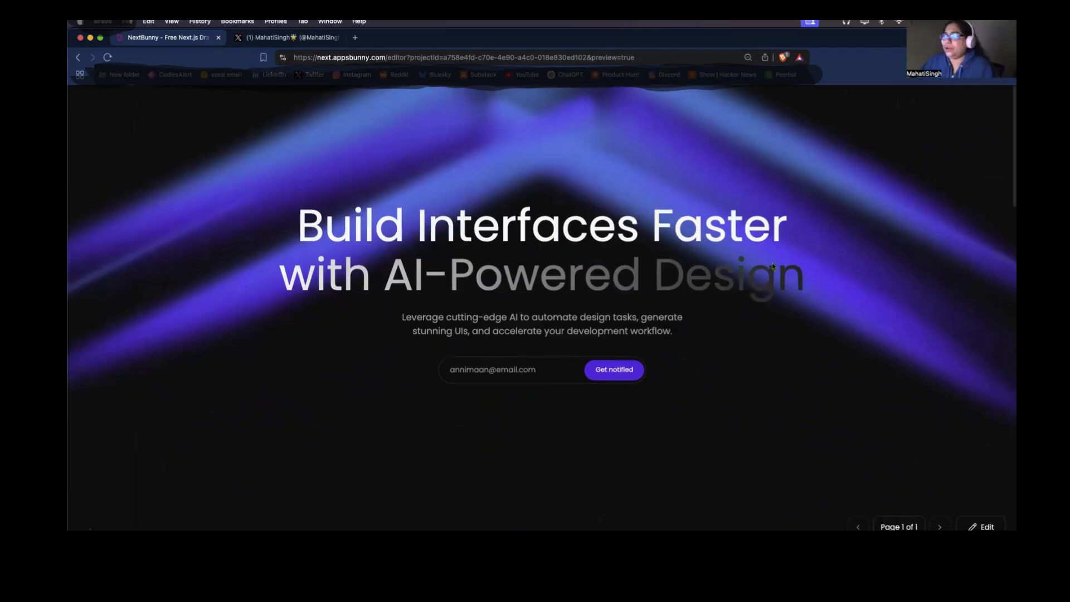
pyautogui.scroll(-15, 764, 282)
pyautogui.scroll(15, 761, 284)
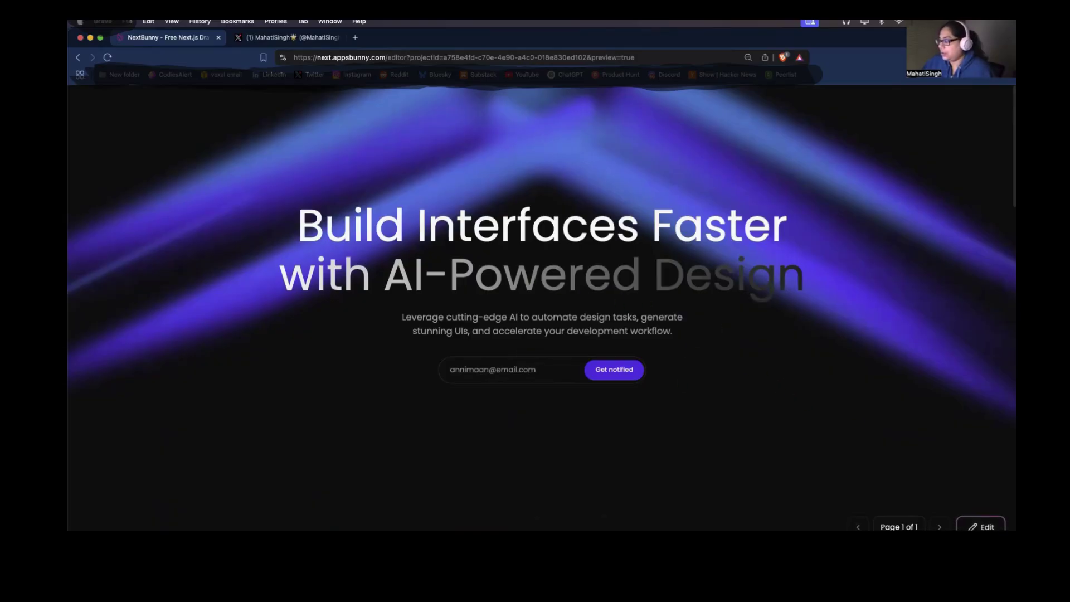
pyautogui.click(984, 526)
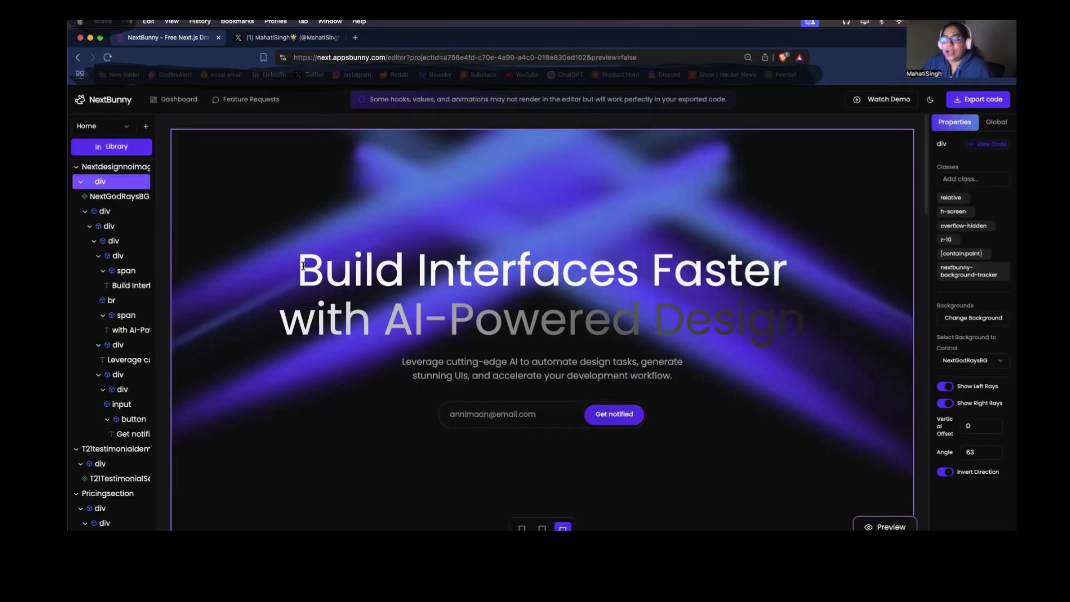
# Switch to the X profile page, look through its bio and posts, and return to the NextBunny editor
pyautogui.click(304, 39)
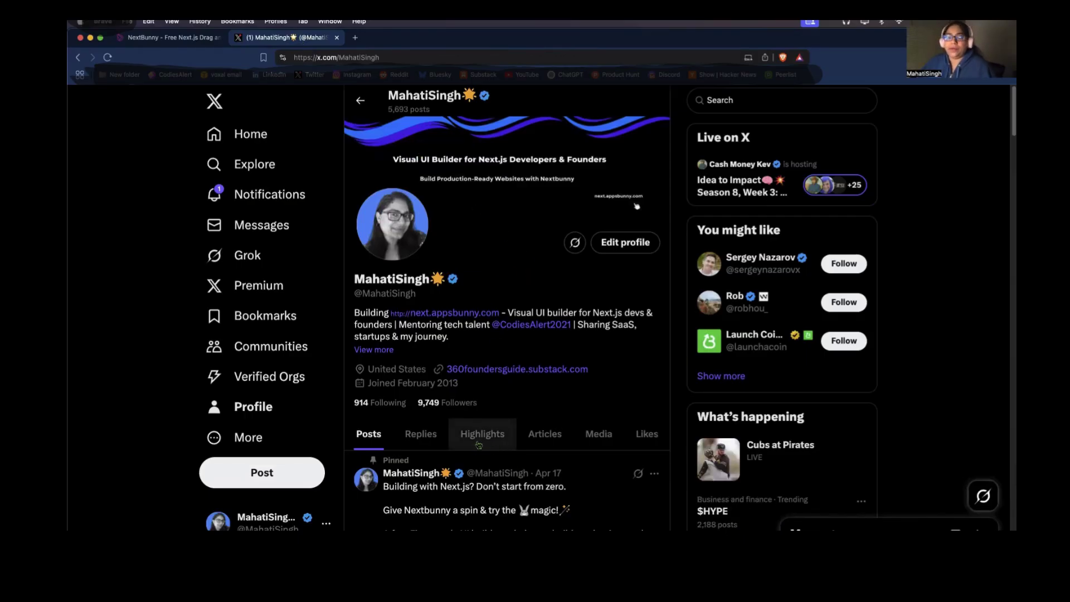
pyautogui.scroll(-4, 471, 429)
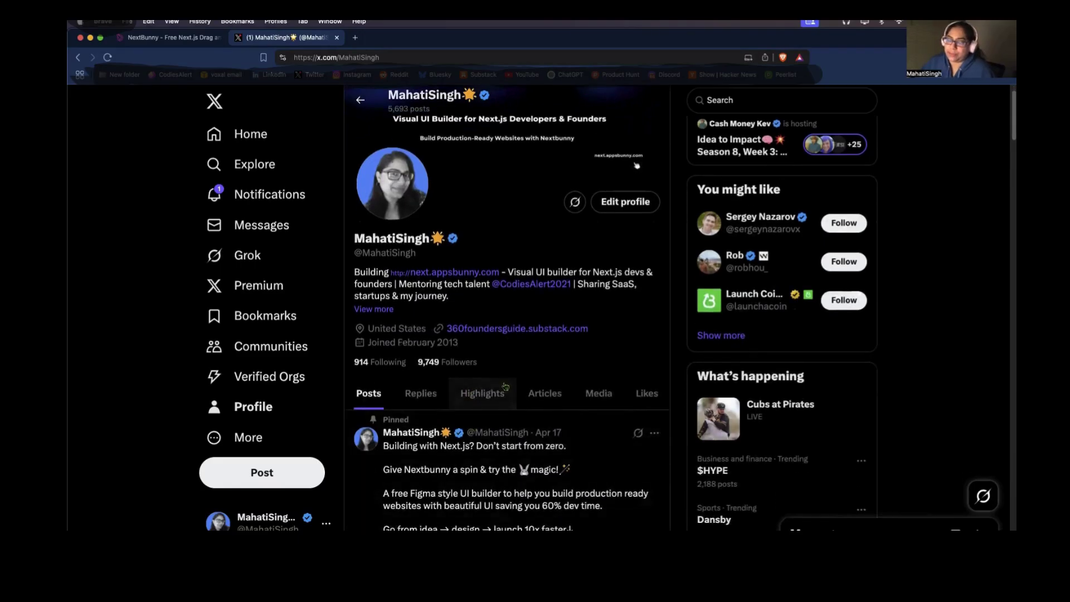
pyautogui.scroll(-5, 479, 381)
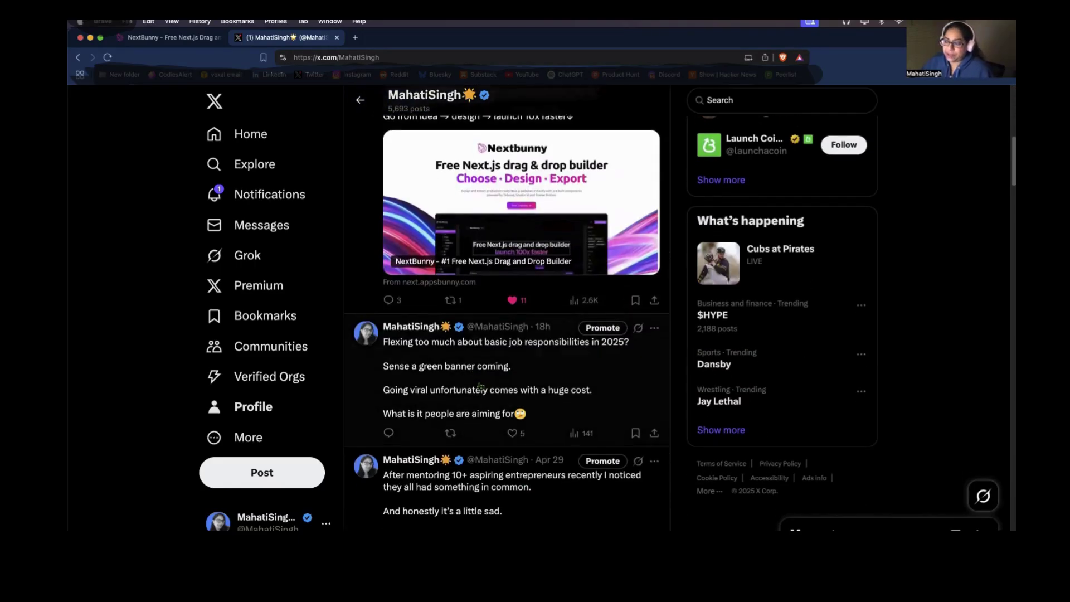
pyautogui.scroll(9, 444, 284)
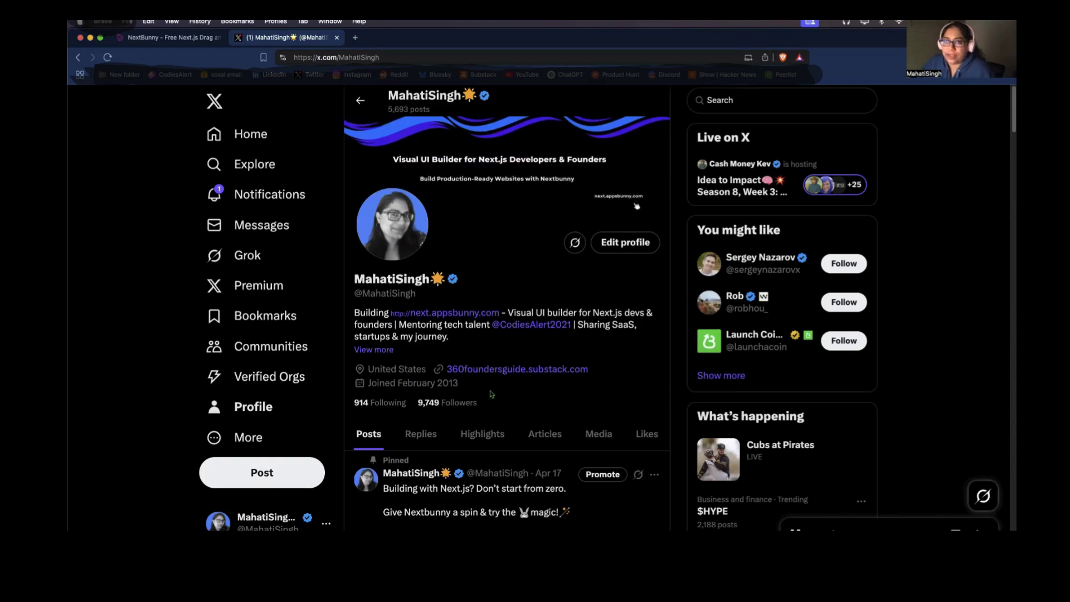
pyautogui.click(179, 39)
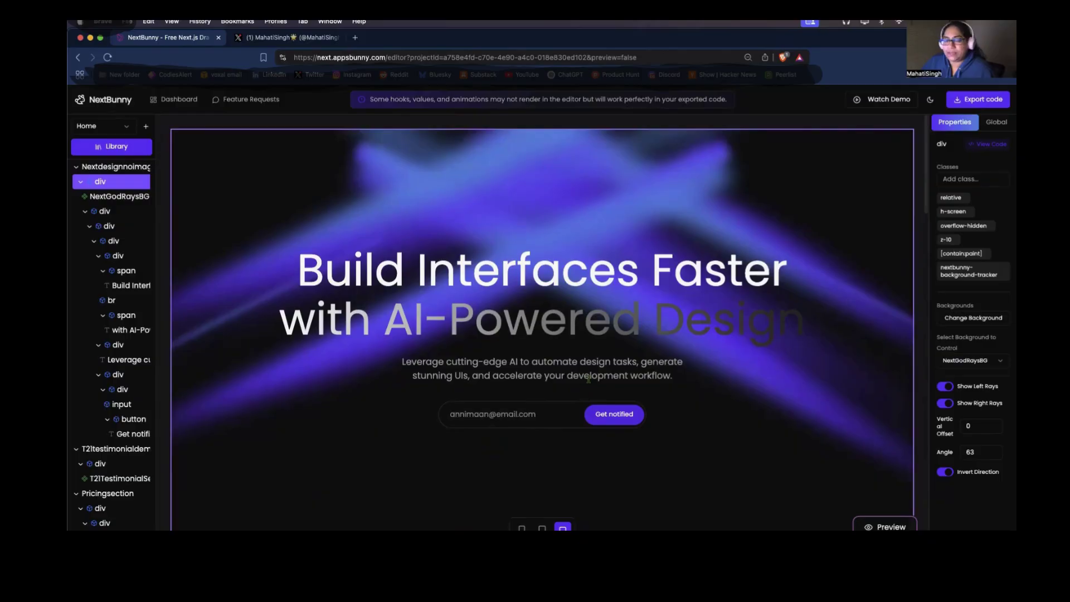